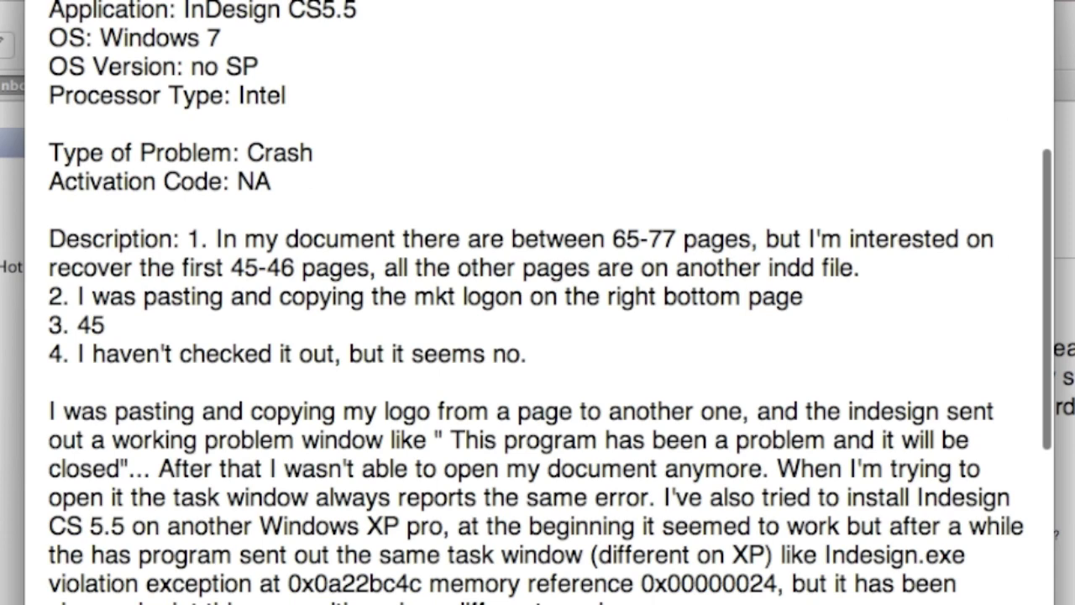
# Step: Review the customer file-recovery e-mails, highlighting the passages about copying and pasting content into layouts
pyautogui.scroll(-4, 538, 336)
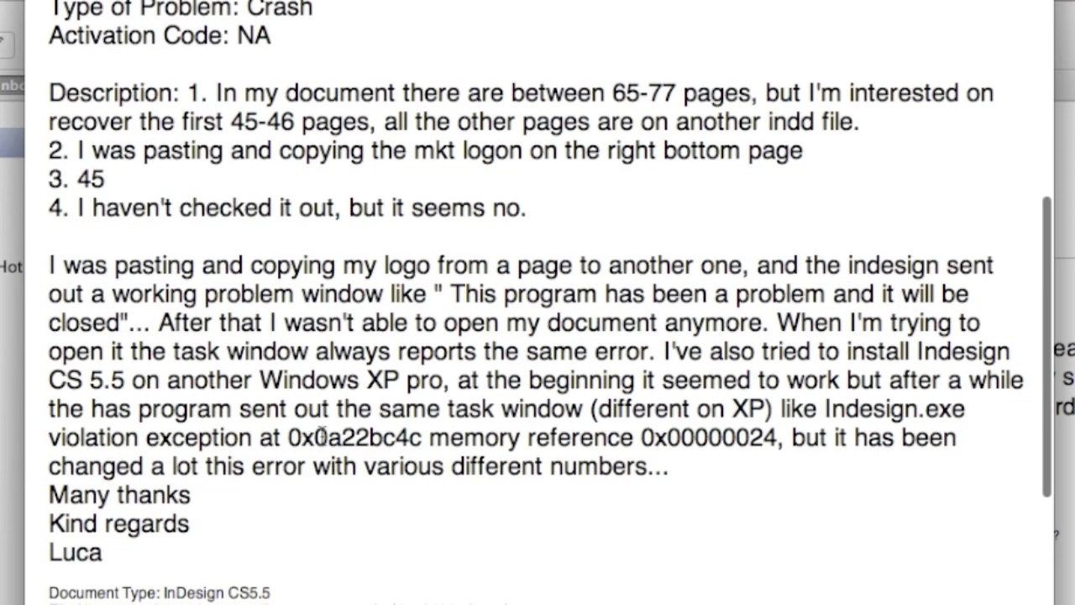
pyautogui.moveTo(46, 268); pyautogui.dragTo(744, 264)
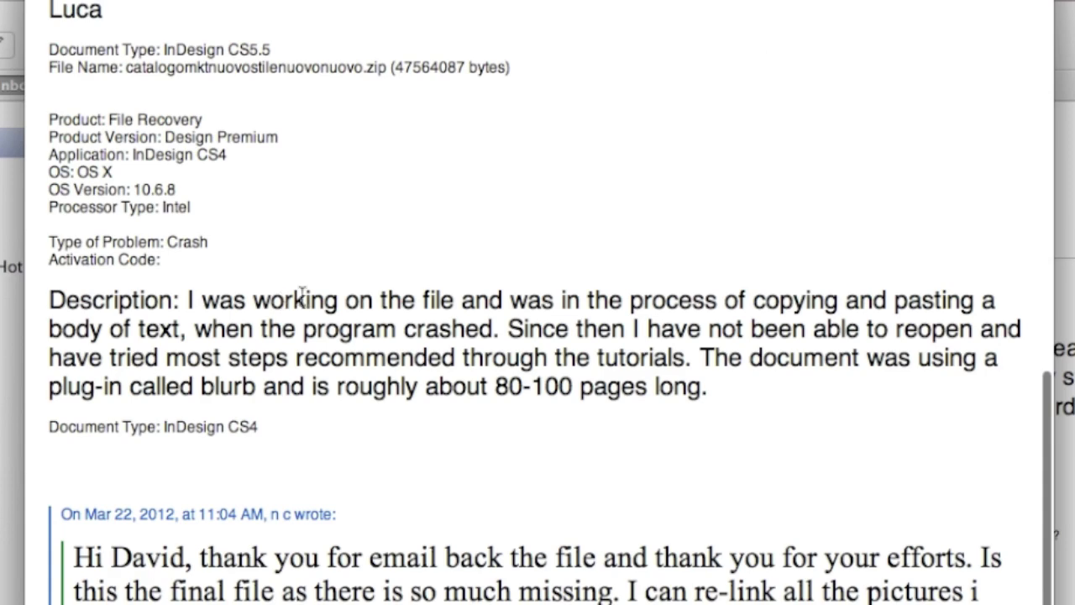
pyautogui.moveTo(561, 301); pyautogui.dragTo(838, 329)
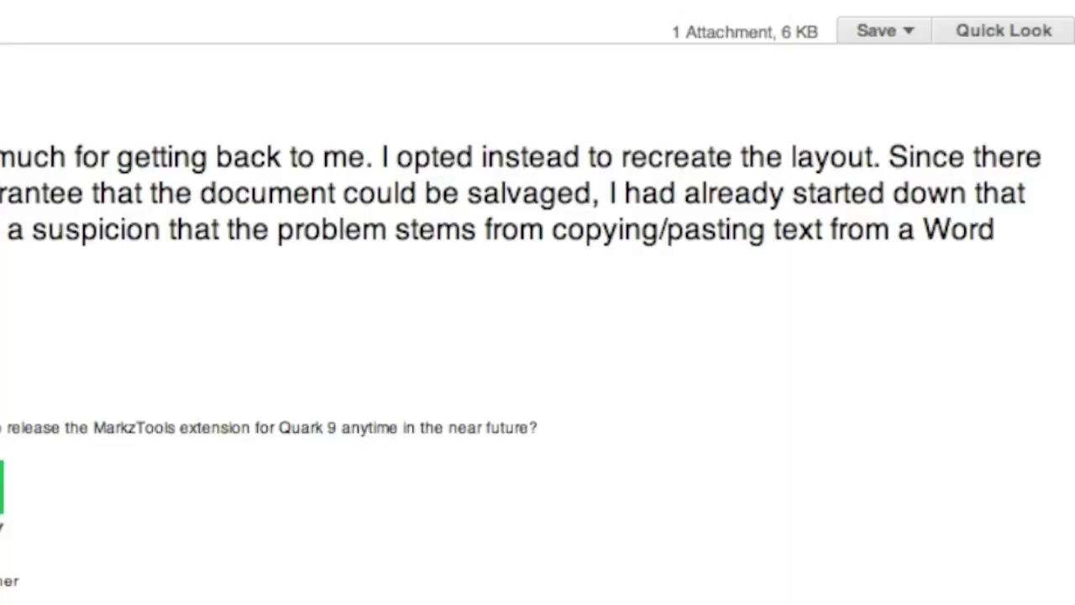
pyautogui.moveTo(2, 228); pyautogui.dragTo(3, 265)
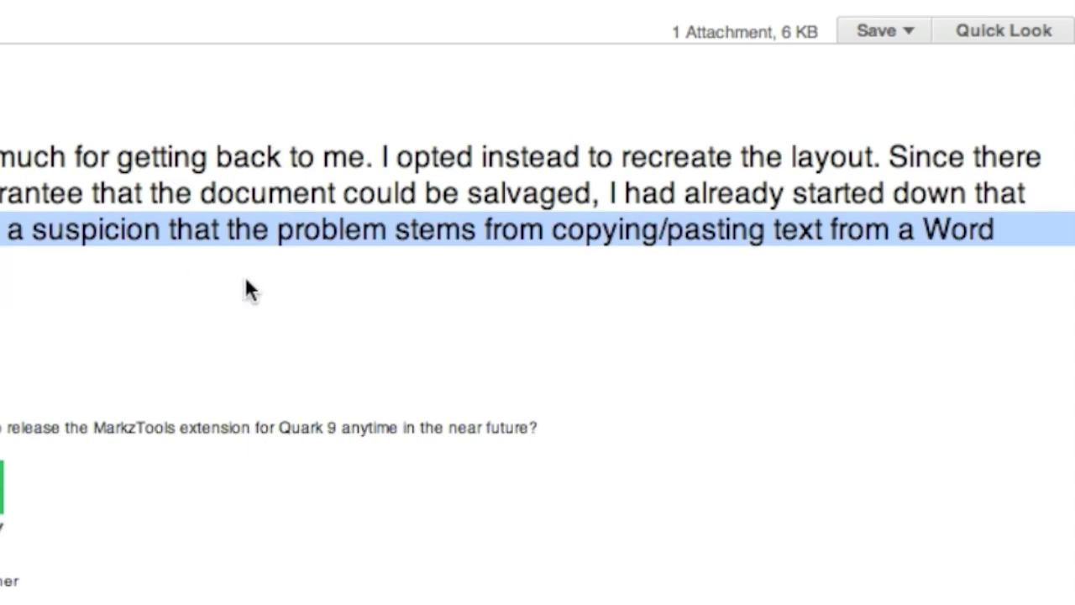
pyautogui.moveTo(702, 220); pyautogui.dragTo(964, 239)
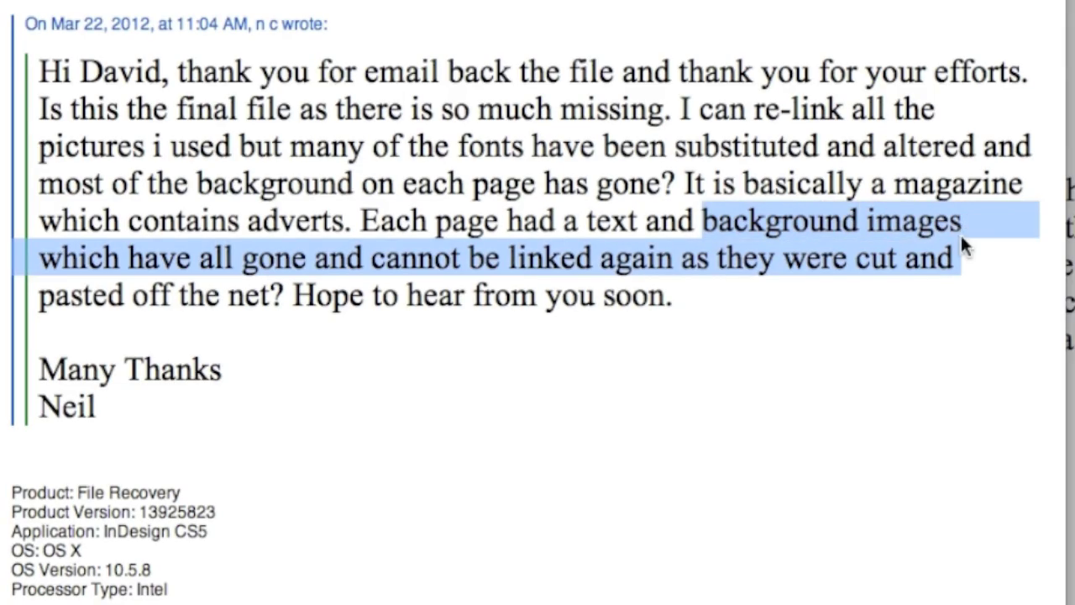
pyautogui.keyDown('shift'); pyautogui.click(291, 299); pyautogui.keyUp('shift')
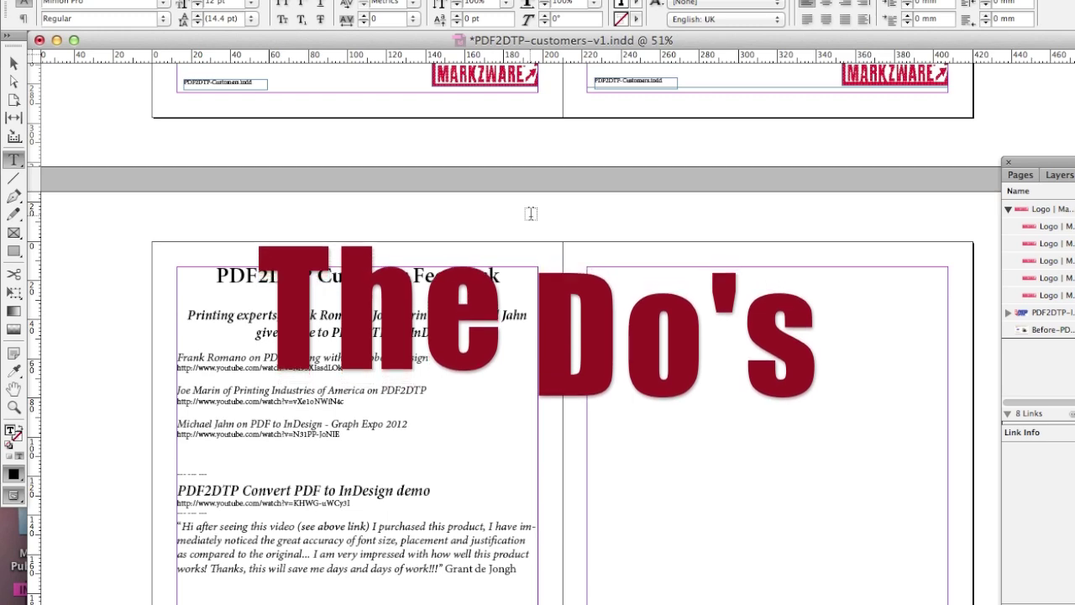
# Step: Place the PDF2DTP-Screen image inline in the customer feedback text, directly below the Graph Expo 2012 link
pyautogui.click(239, 460)
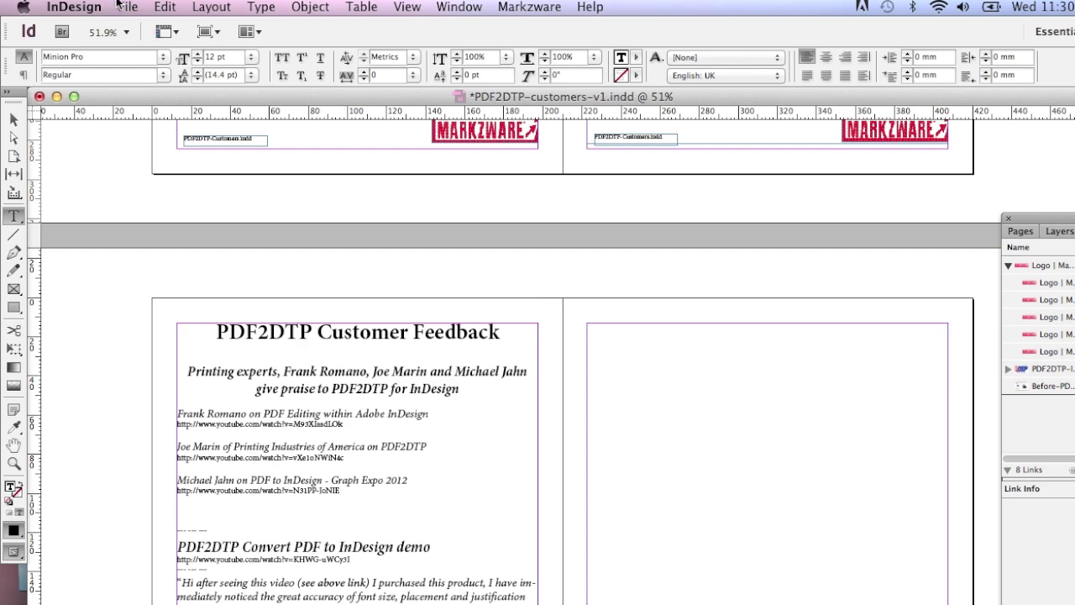
pyautogui.click(125, 7)
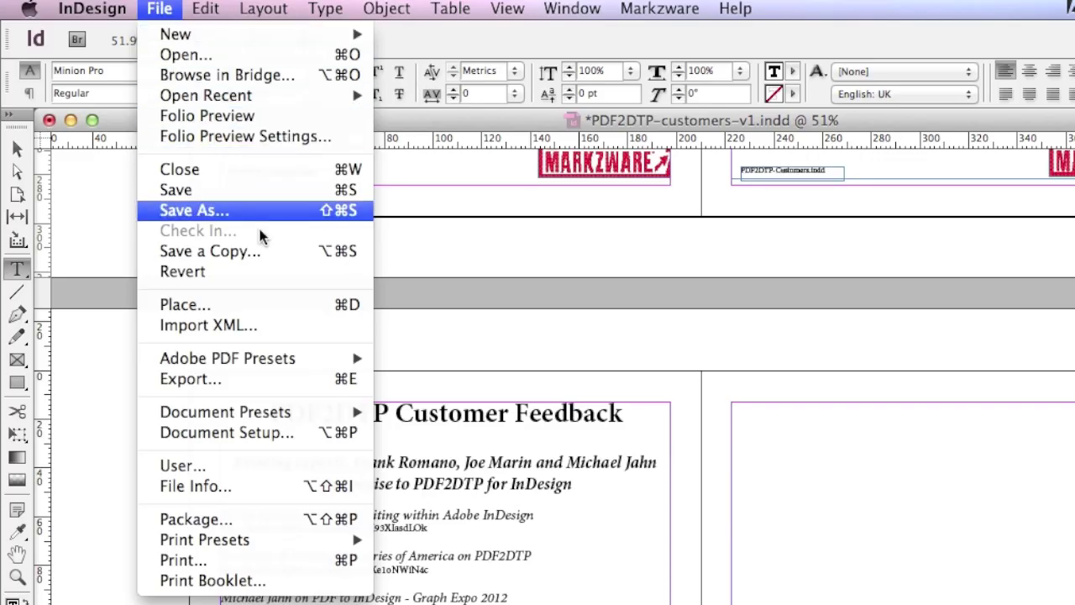
pyautogui.click(284, 305)
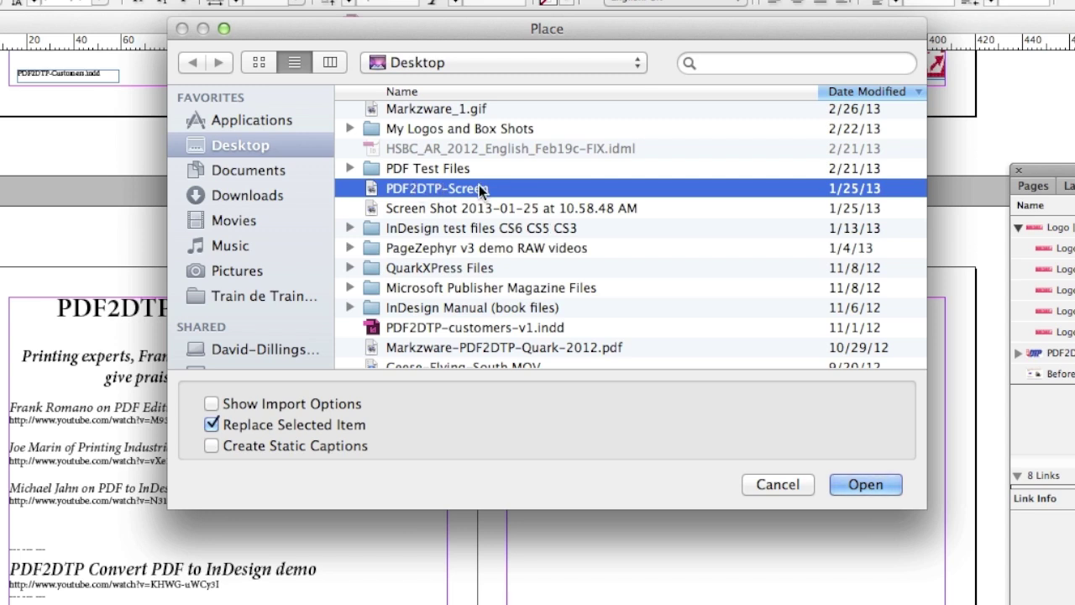
pyautogui.click(867, 485)
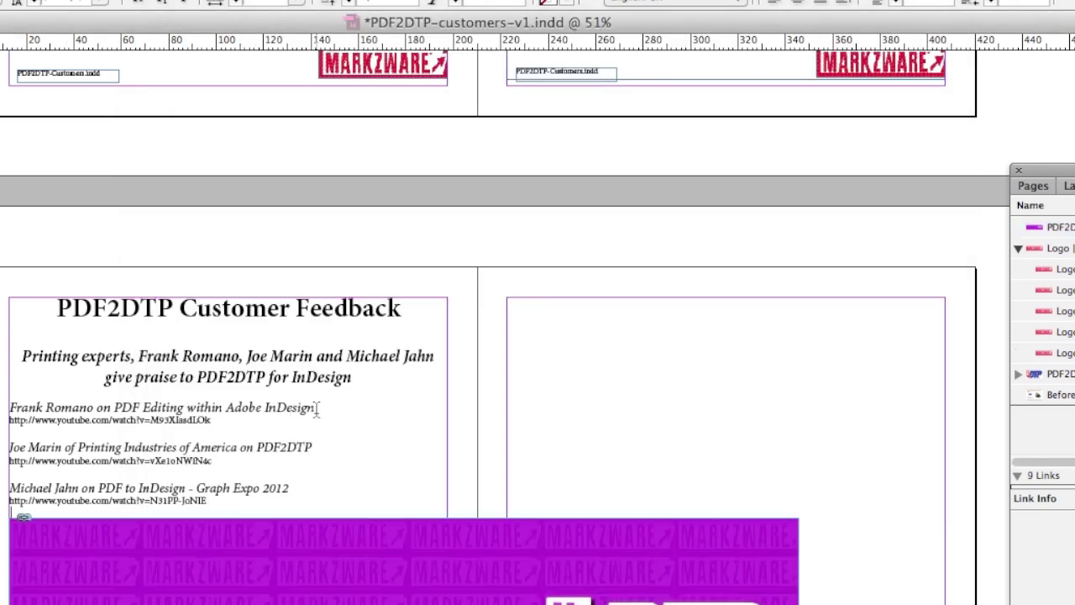
# Step: Reduce the placed banner's frame to about 179 x 69 mm, fit its content proportionally and deselect it
pyautogui.scroll(-5, 318, 409)
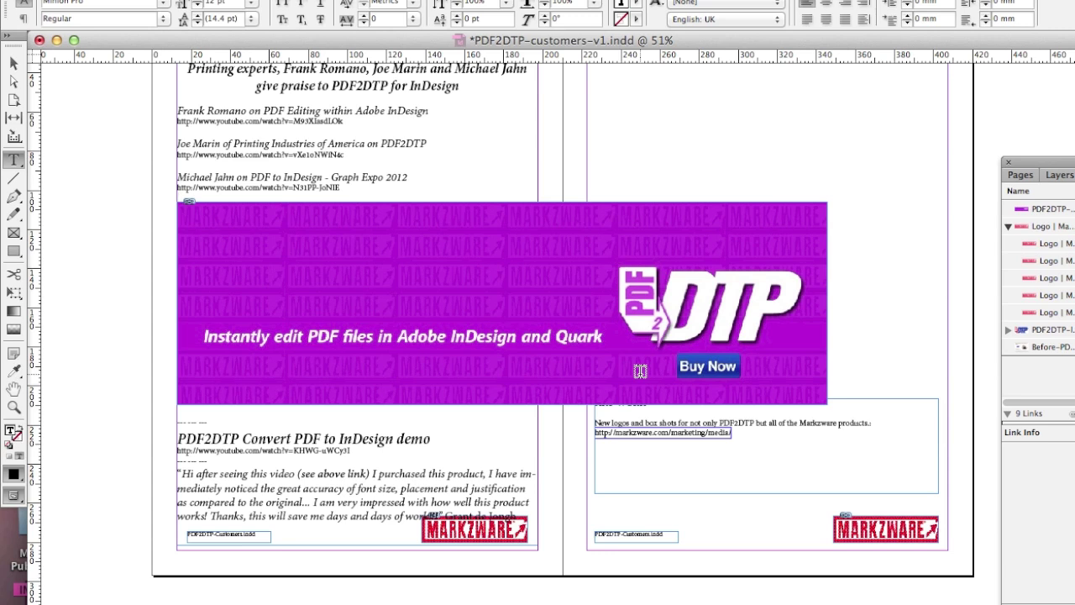
pyautogui.press('Escape')
pyautogui.moveTo(826, 404); pyautogui.dragTo(528, 335)
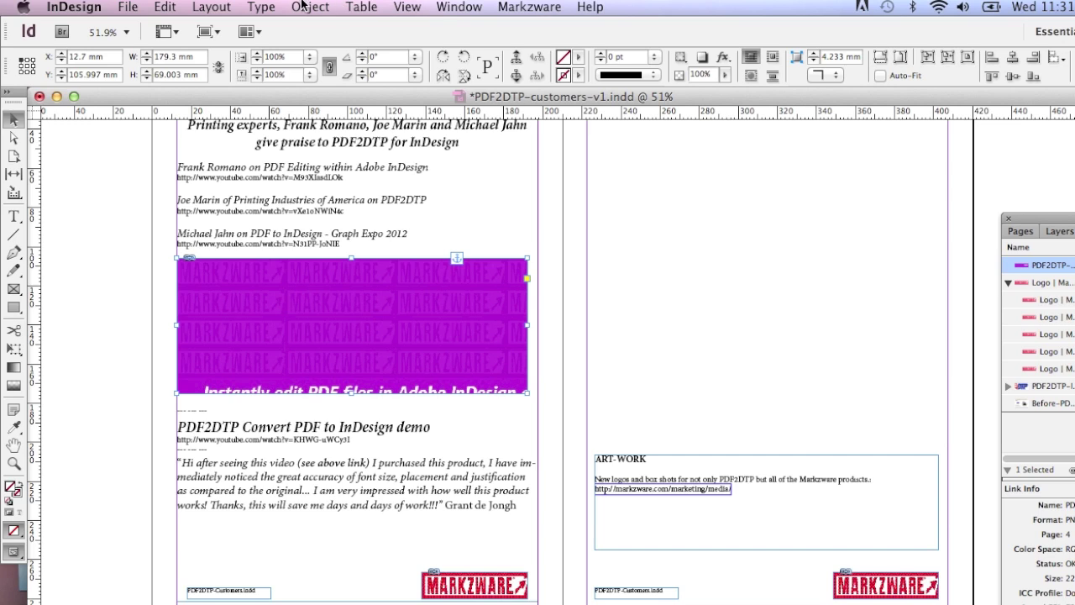
pyautogui.click(303, 7)
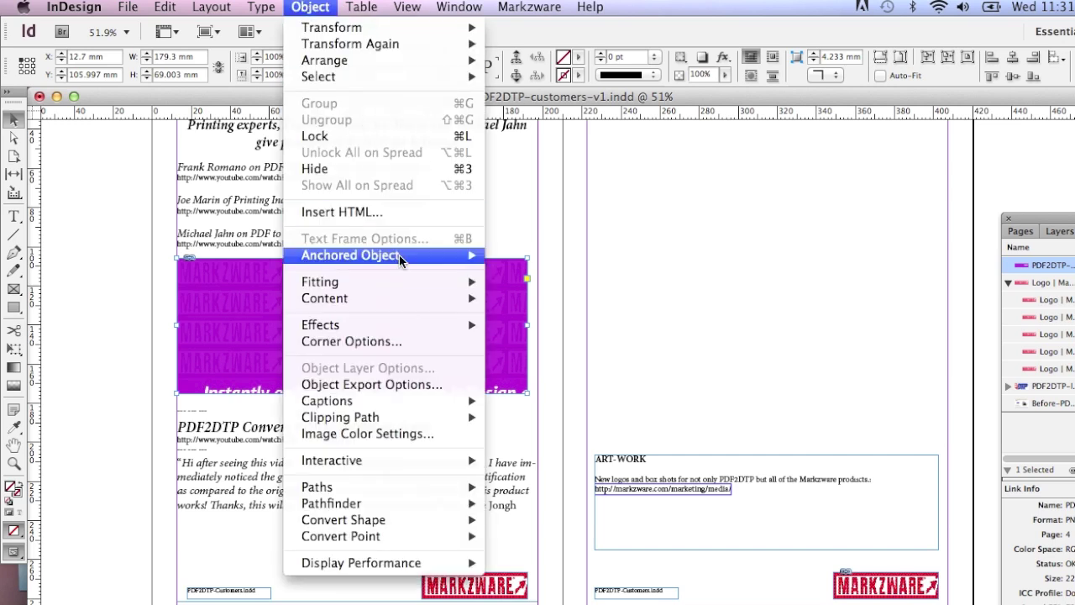
pyautogui.moveTo(416, 281)
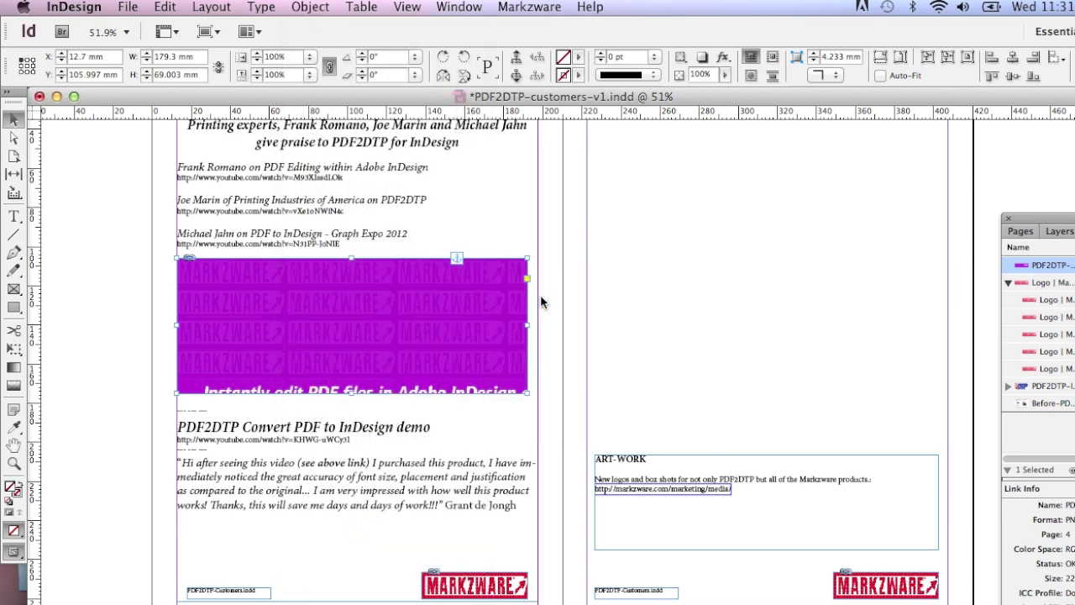
pyautogui.click(542, 300)
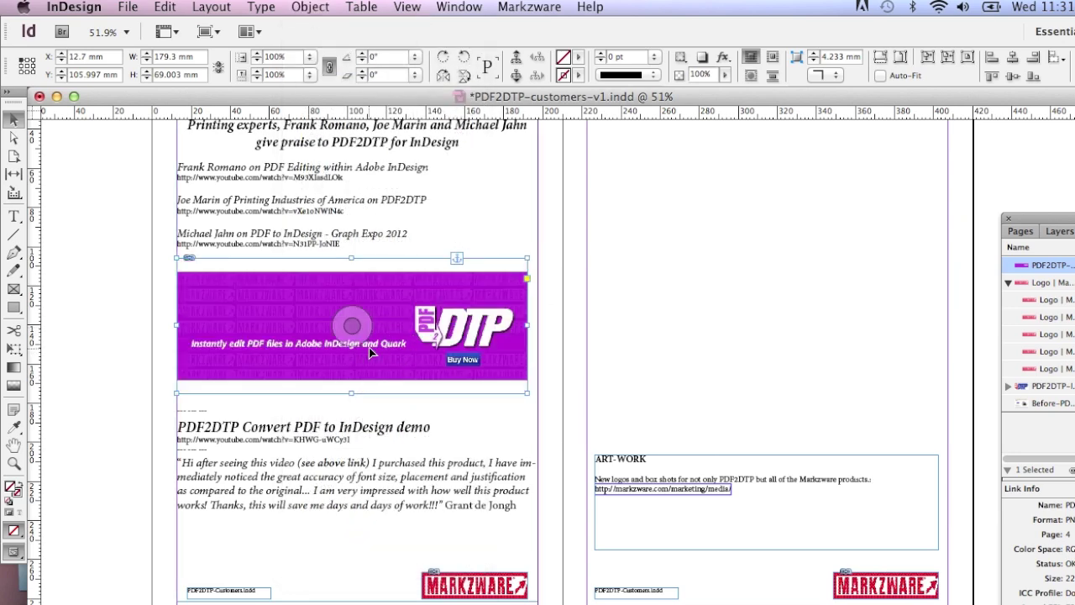
pyautogui.click(518, 393)
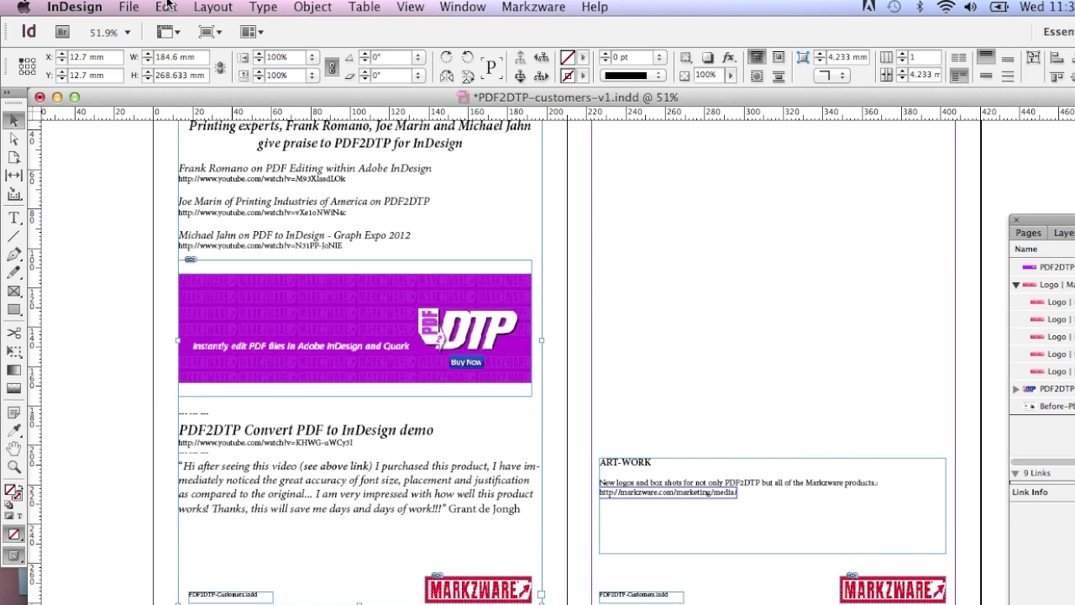
pyautogui.click(617, 157)
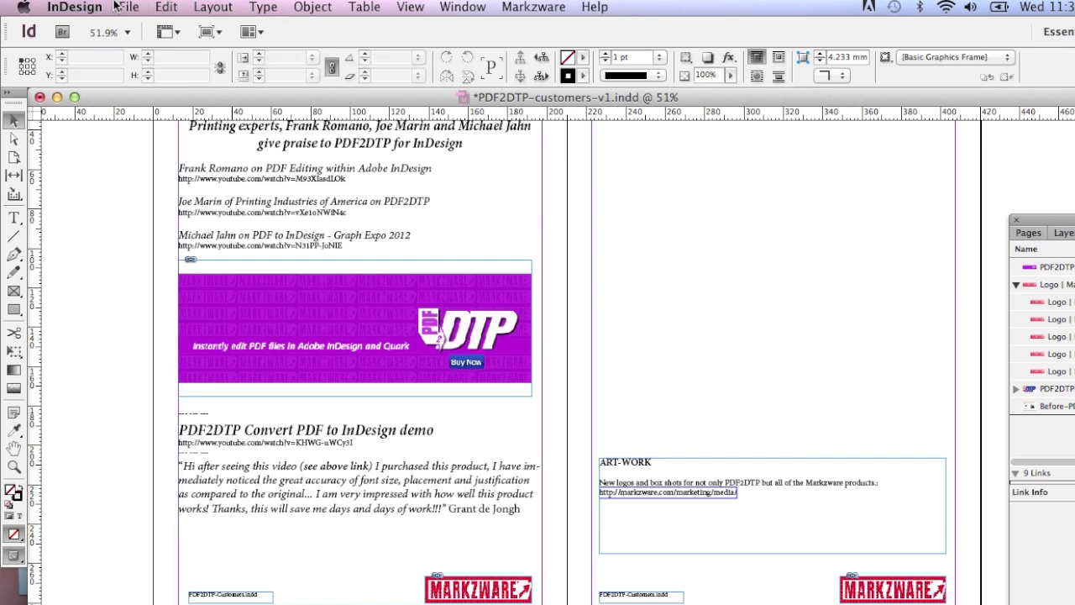
# Step: Place Markzware_1.gif in the empty space below the customer testimonial, above the footer of the left-hand page
pyautogui.click(115, 7)
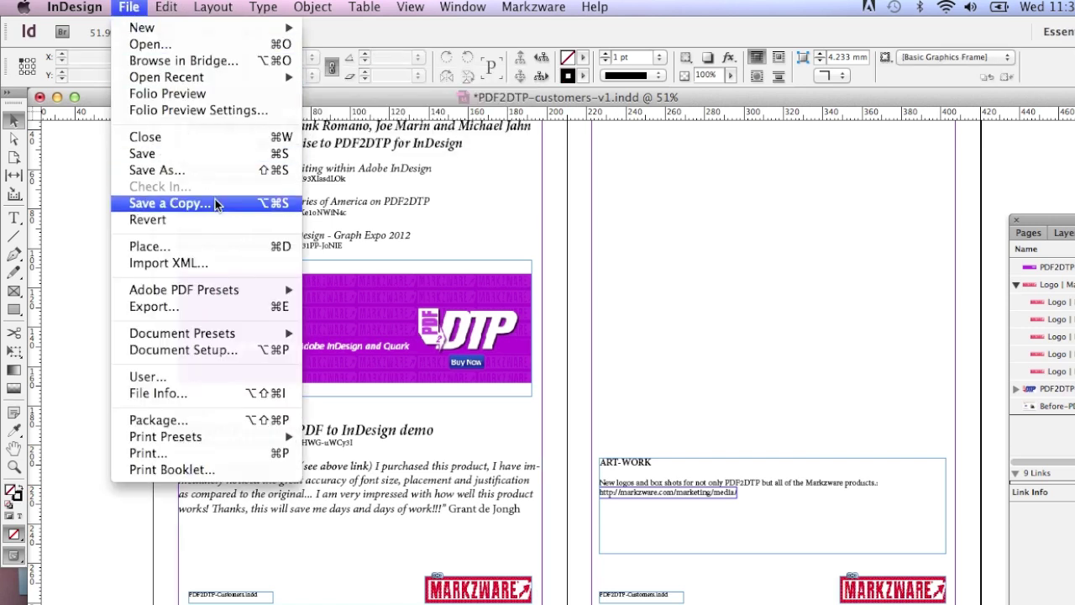
pyautogui.click(218, 244)
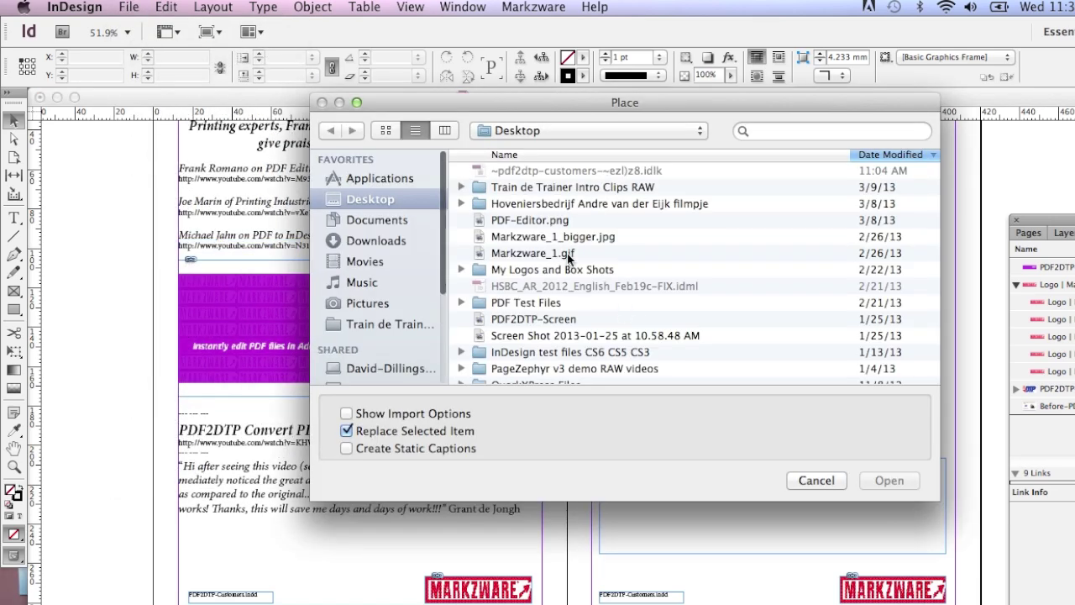
pyautogui.doubleClick(523, 253)
pyautogui.click(635, 229)
pyautogui.moveTo(638, 229); pyautogui.dragTo(642, 266)
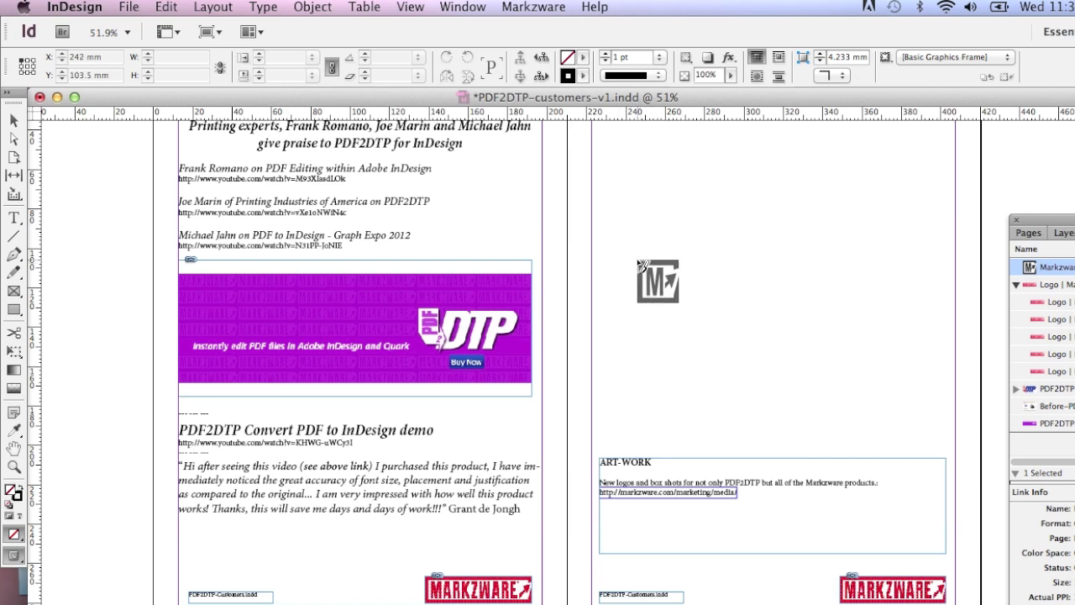
pyautogui.moveTo(641, 266); pyautogui.dragTo(346, 468)
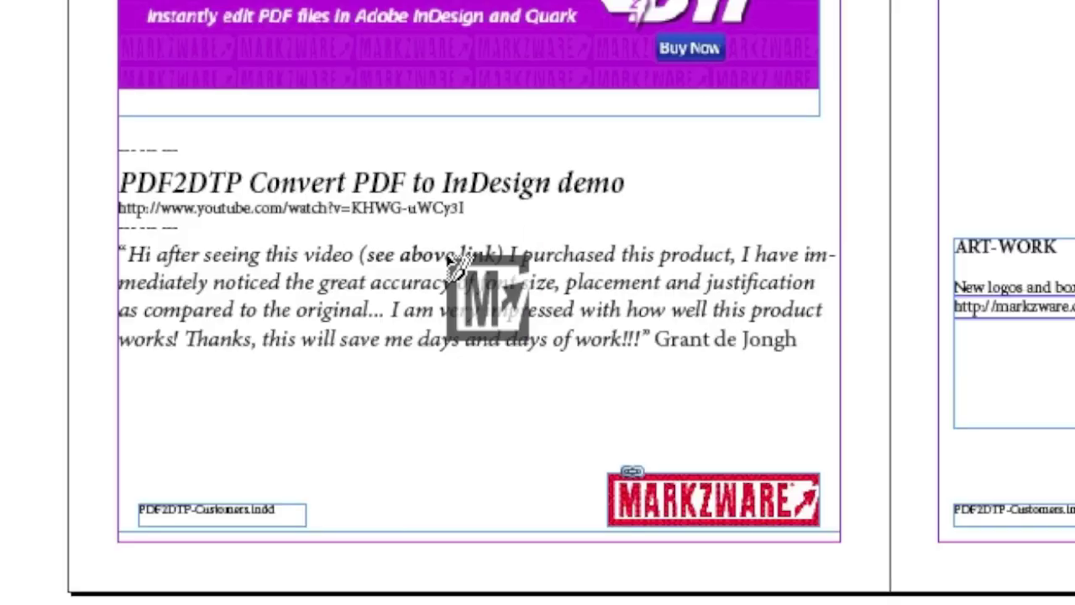
pyautogui.moveTo(454, 262); pyautogui.dragTo(143, 374)
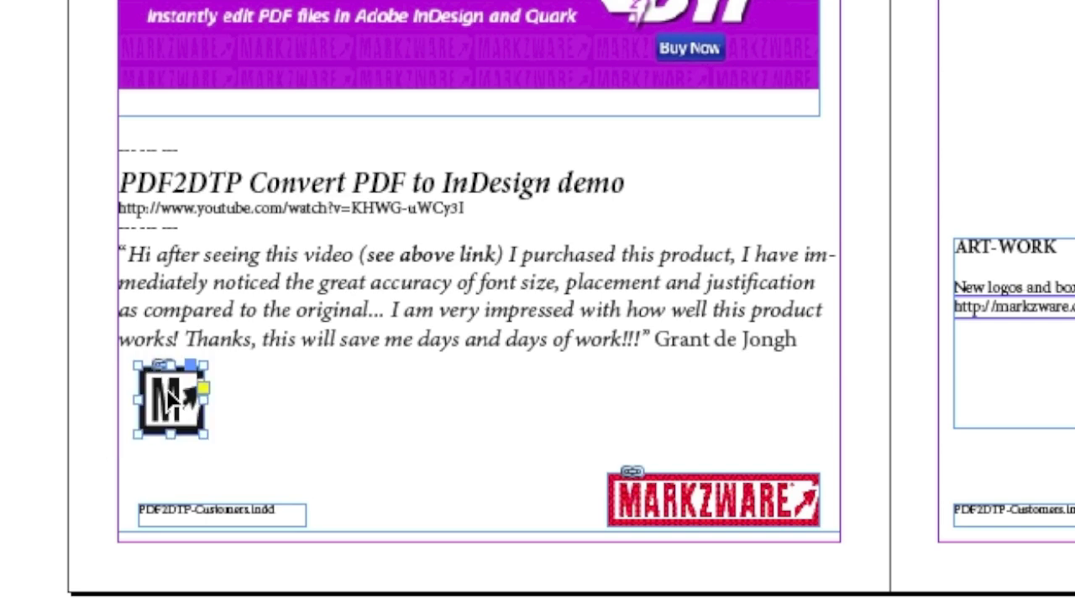
pyautogui.moveTo(171, 395); pyautogui.dragTo(161, 412)
pyautogui.click(263, 401)
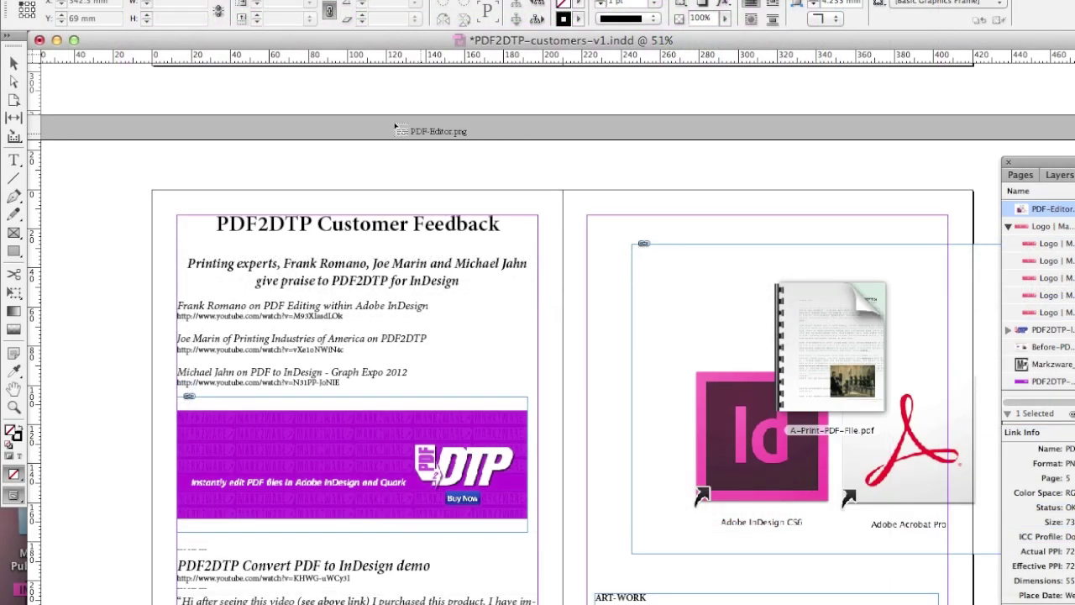
# Step: Bring the Markzware web page beside the layout and copy its header logo into the upper part of the empty right-hand page
pyautogui.moveTo(823, 296); pyautogui.dragTo(762, 283)
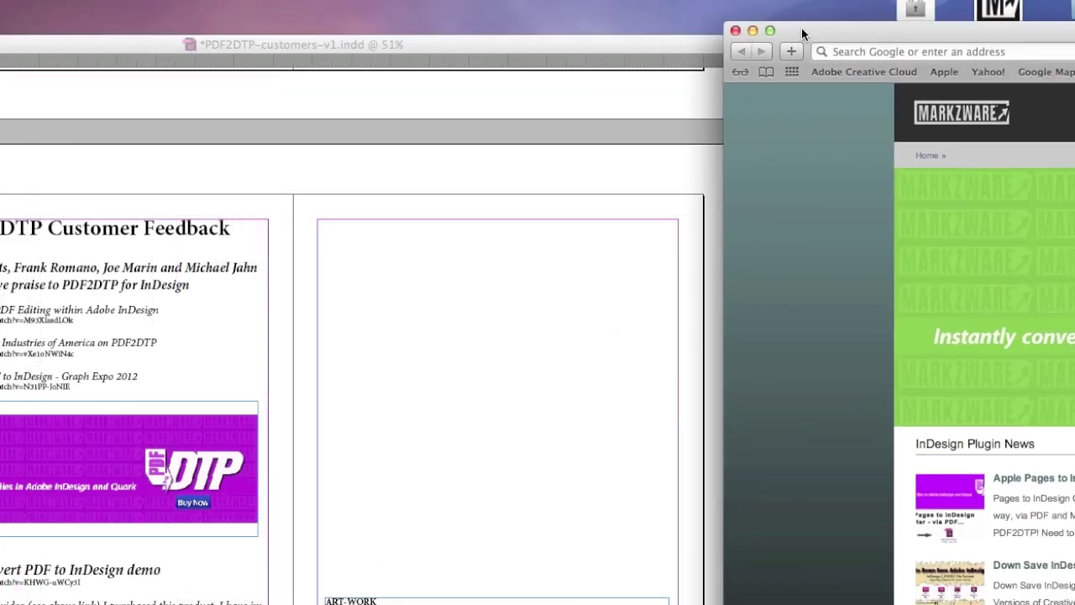
pyautogui.moveTo(802, 27); pyautogui.dragTo(653, 7)
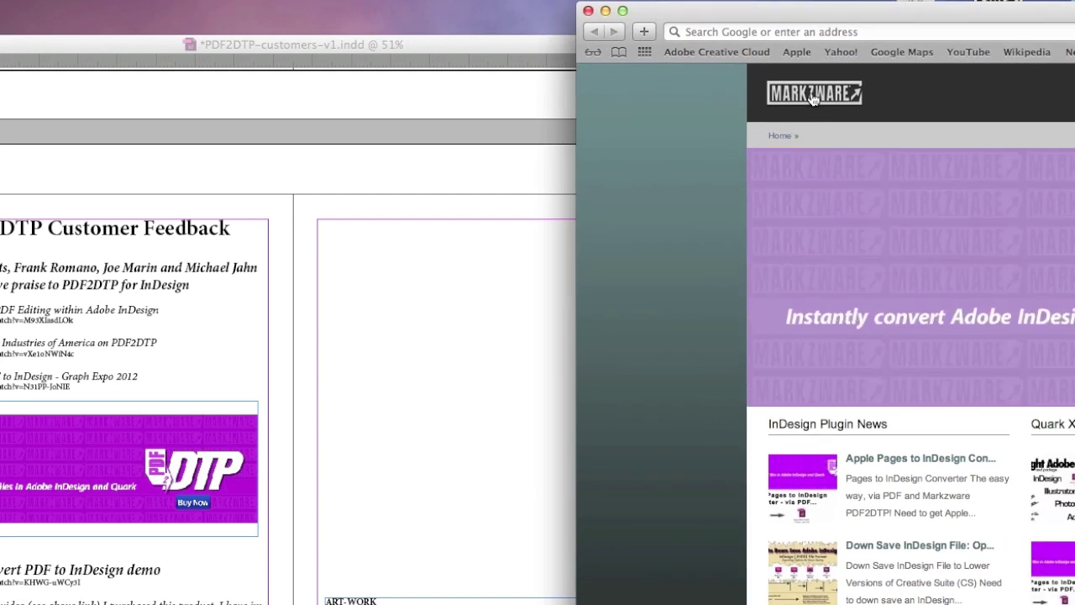
pyautogui.moveTo(812, 100); pyautogui.dragTo(388, 246)
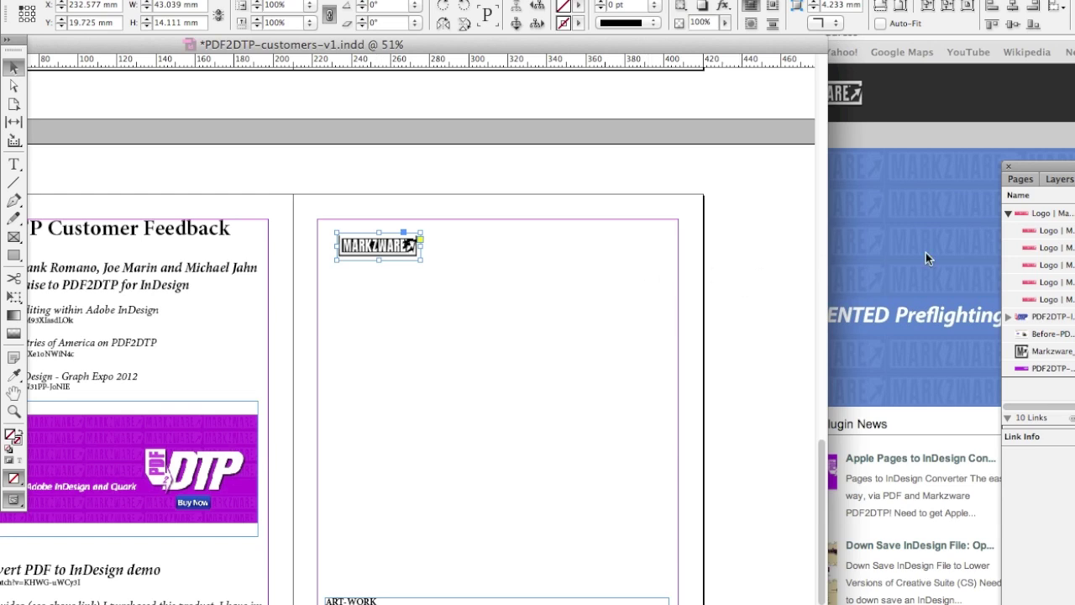
# Step: Copy the "Down Save InDesign File" thumbnail from the web page into the layout, below the Markzware logo
pyautogui.click(912, 489)
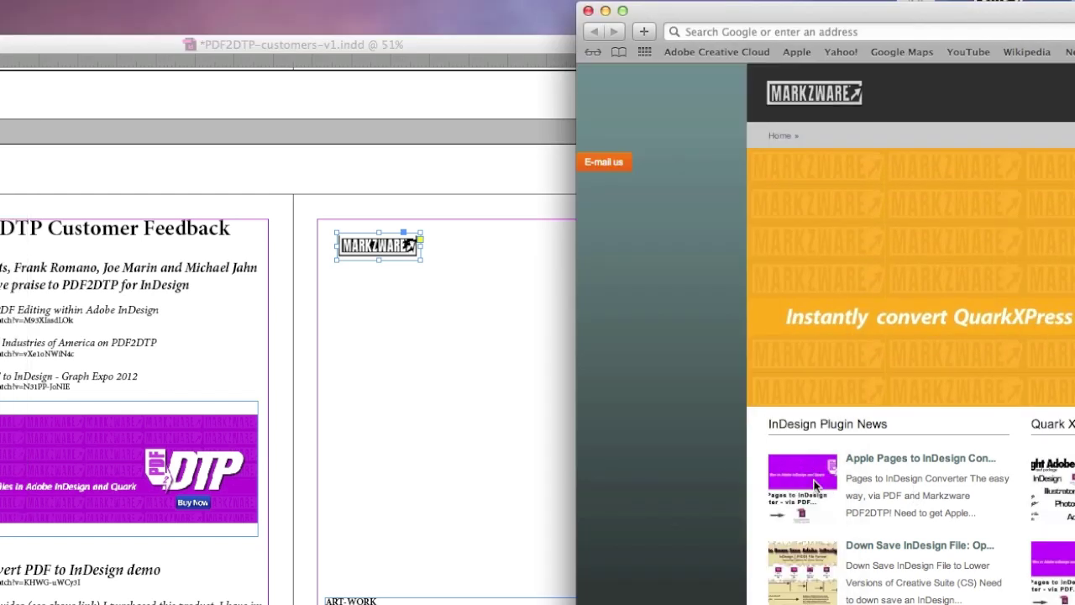
pyautogui.moveTo(804, 561); pyautogui.dragTo(383, 290)
pyautogui.click(383, 324)
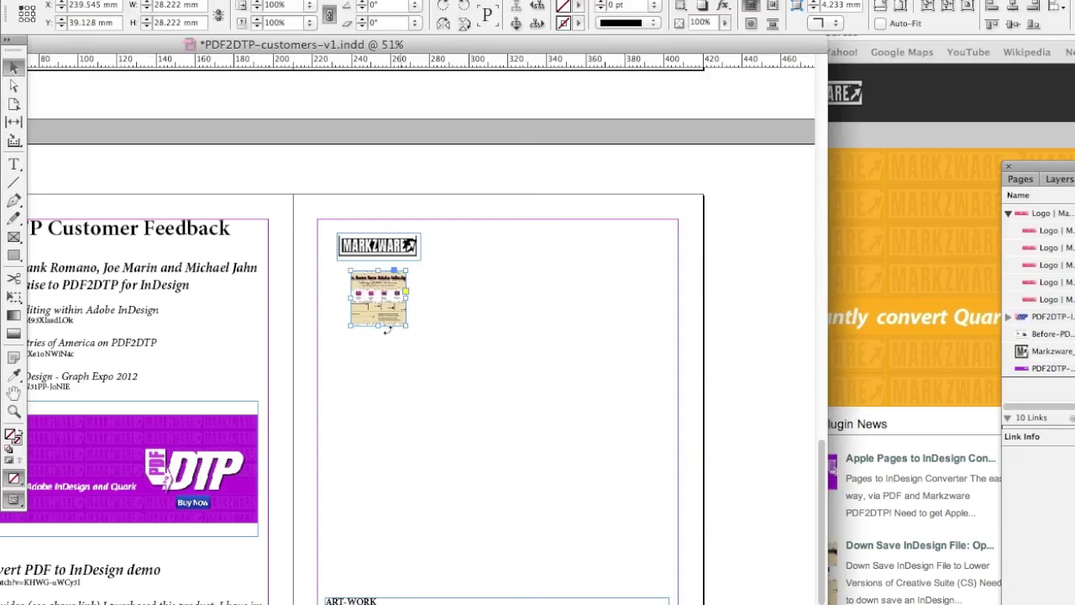
# Step: Enlarge the thumbnail's frame to about 75 x 51 mm and fit its content proportionally
pyautogui.moveTo(409, 330); pyautogui.dragTo(496, 370)
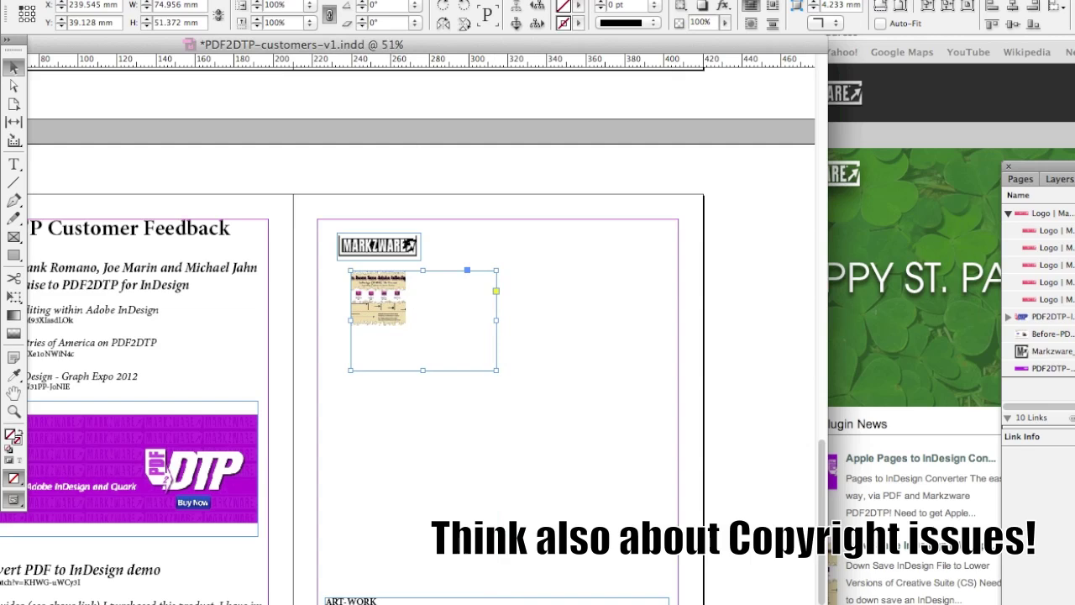
pyautogui.rightClick(283, 319)
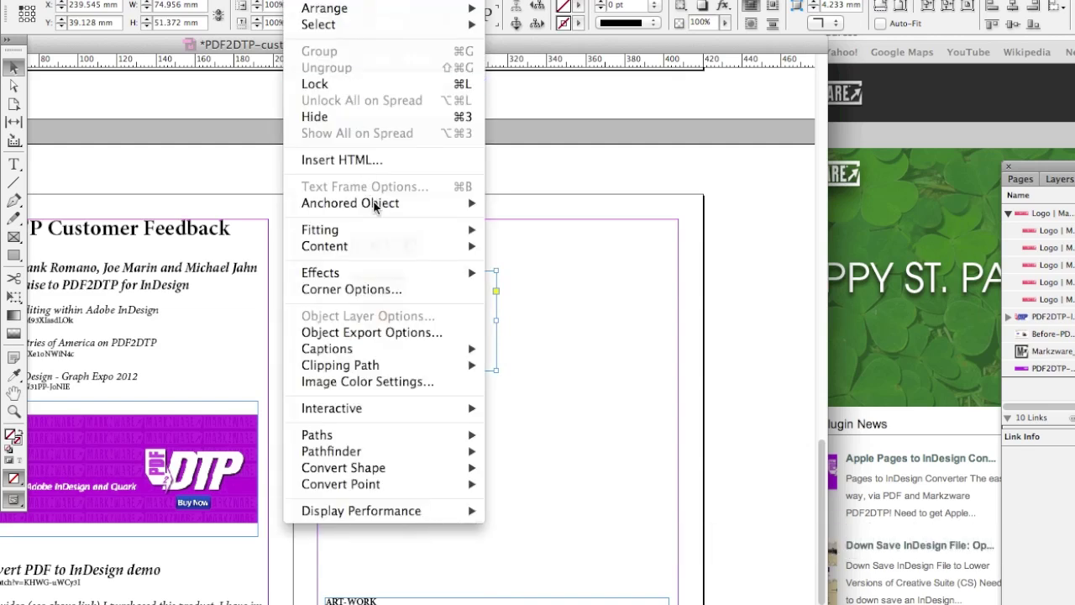
pyautogui.moveTo(388, 230)
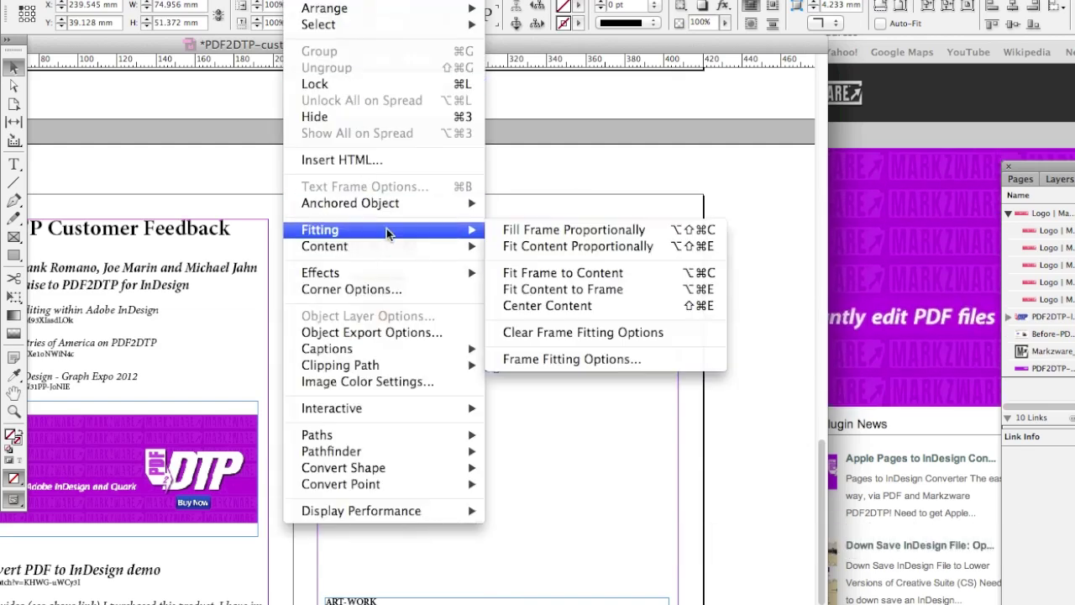
pyautogui.click(578, 246)
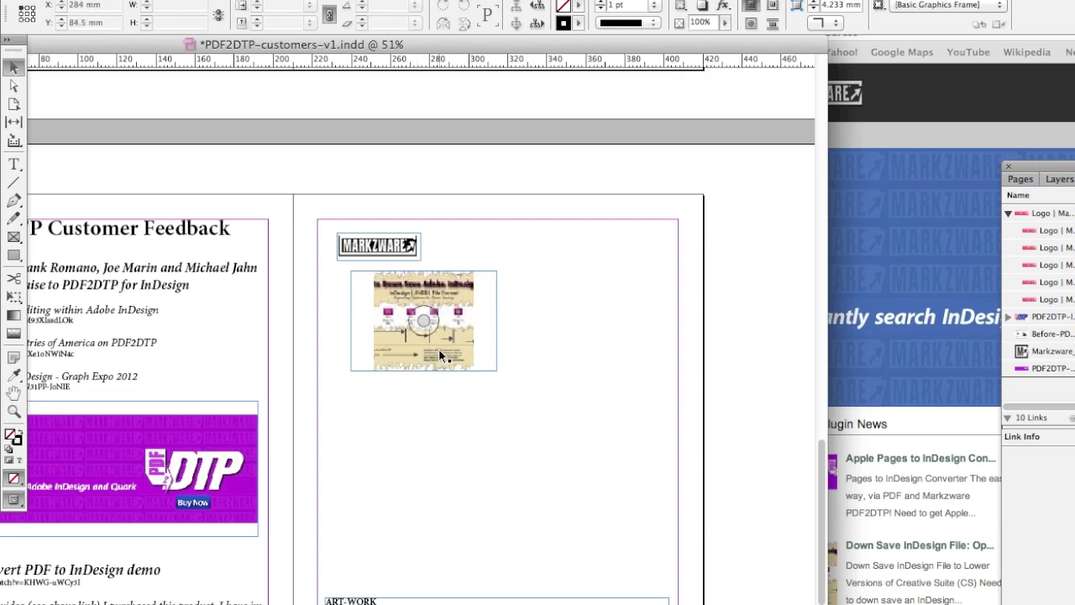
# Step: Switch to the Safari window beside the layout and search the web for "flightcheck"
pyautogui.click(990, 100)
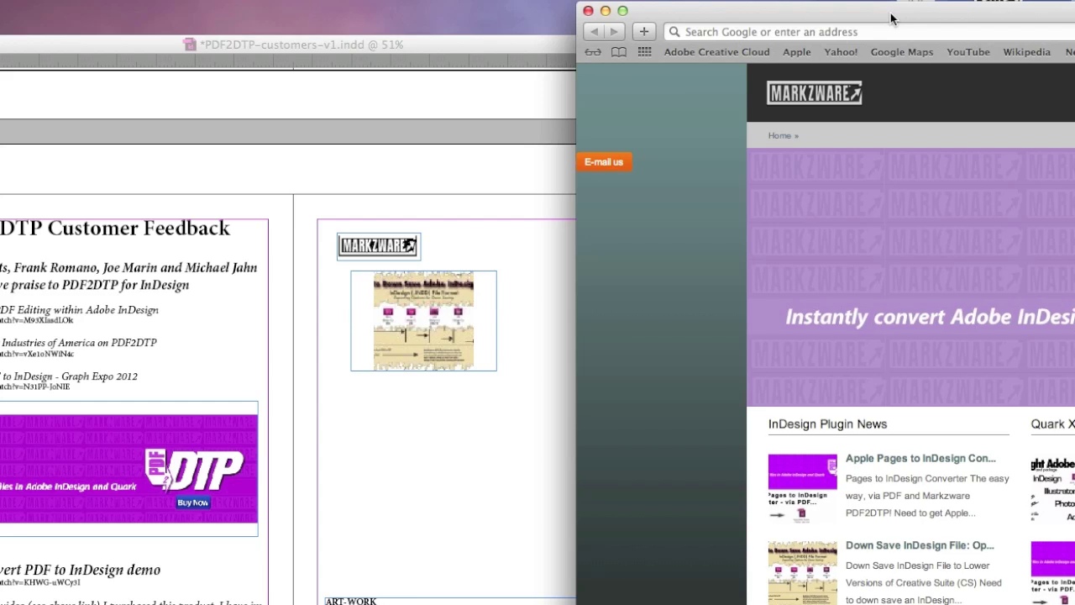
pyautogui.click(879, 32)
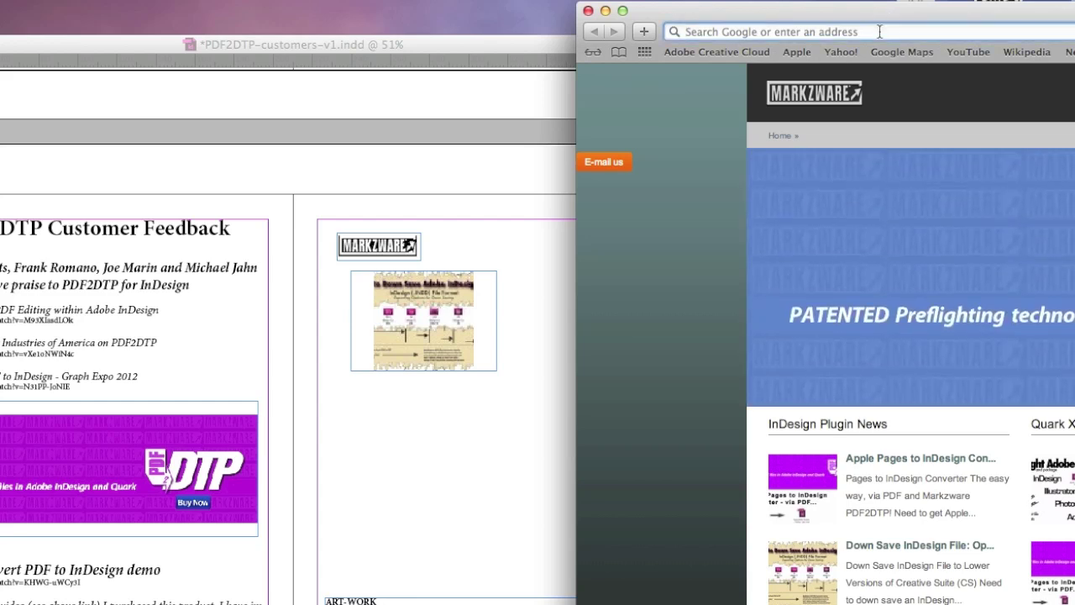
pyautogui.write('flightch')
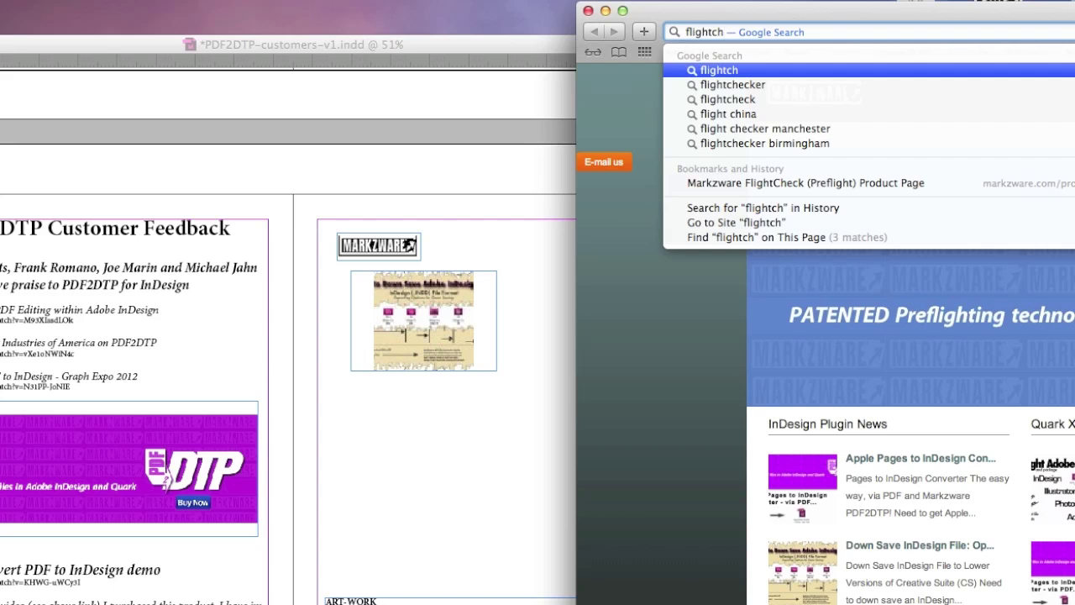
pyautogui.write('eck')
pyautogui.press('Return')
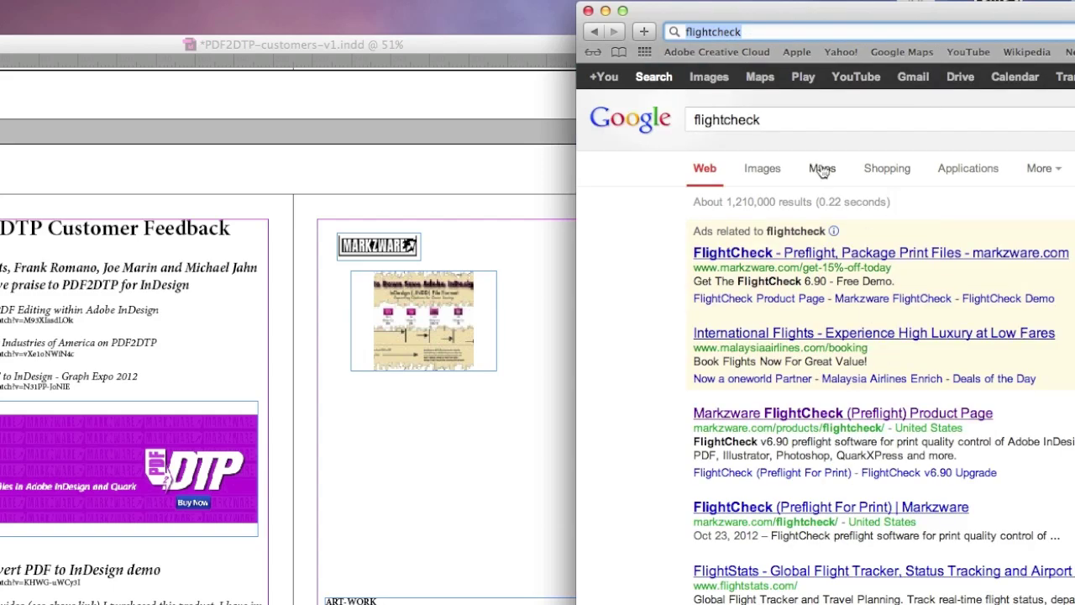
# Step: Show the image results for flightcheck and copy the first thumbnail into the layout, at the upper-right corner of the right-hand page
pyautogui.click(771, 168)
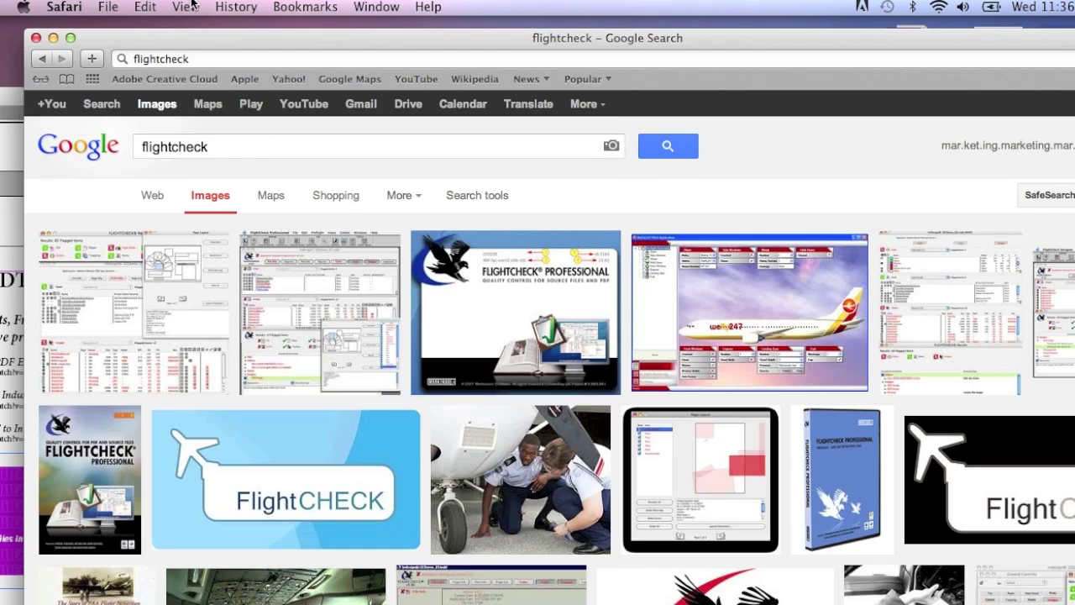
pyautogui.moveTo(163, 32); pyautogui.dragTo(876, 136)
pyautogui.moveTo(870, 313); pyautogui.dragTo(619, 247)
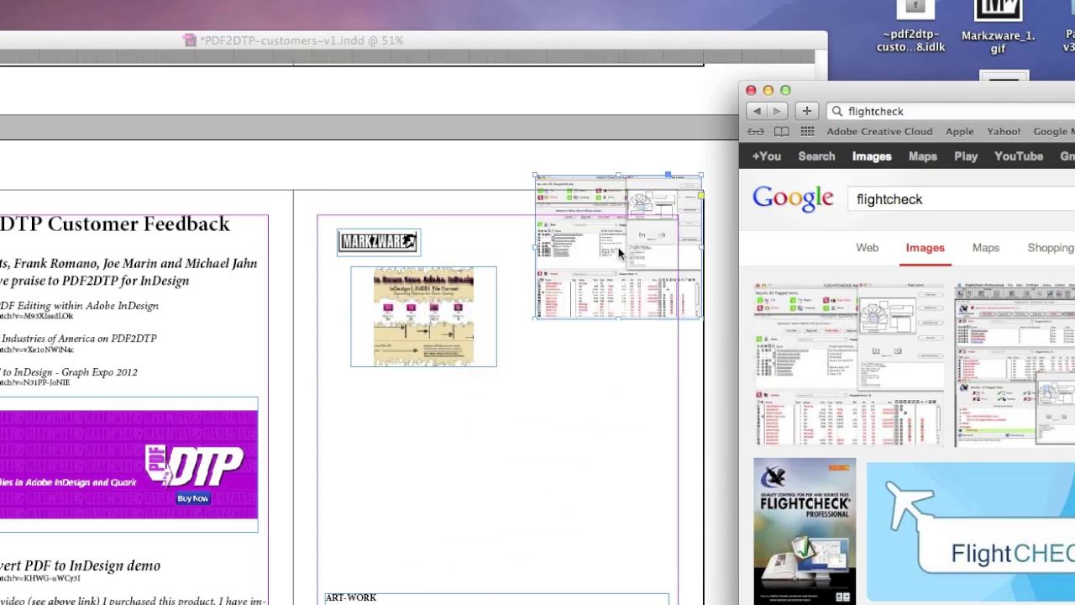
# Step: Open the original version of the first flightcheck image result and copy it into the layout, over the right-hand page
pyautogui.click(907, 343)
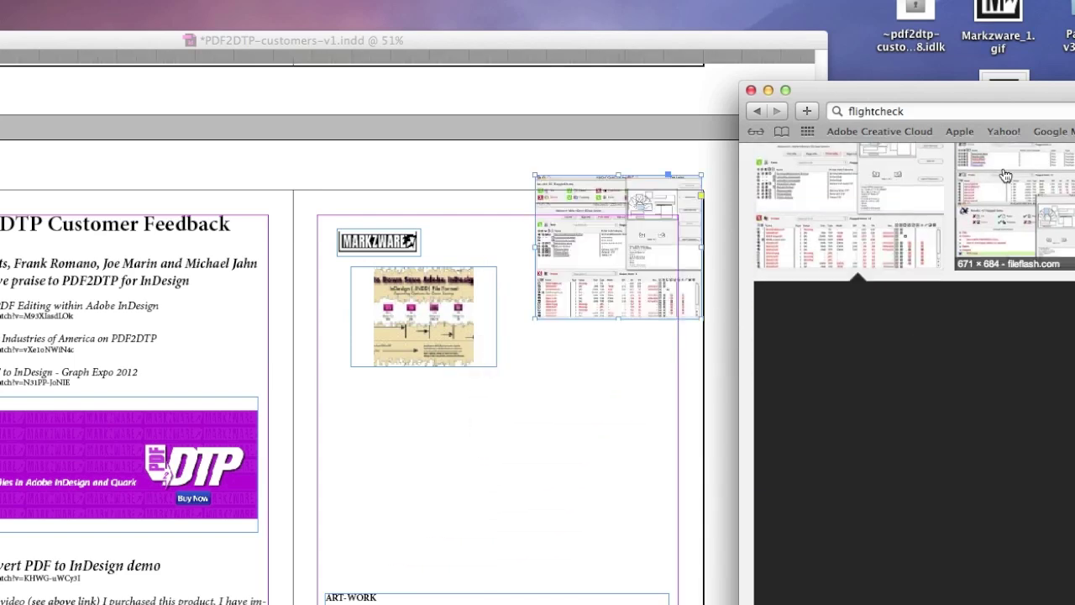
pyautogui.moveTo(962, 92); pyautogui.dragTo(292, 0)
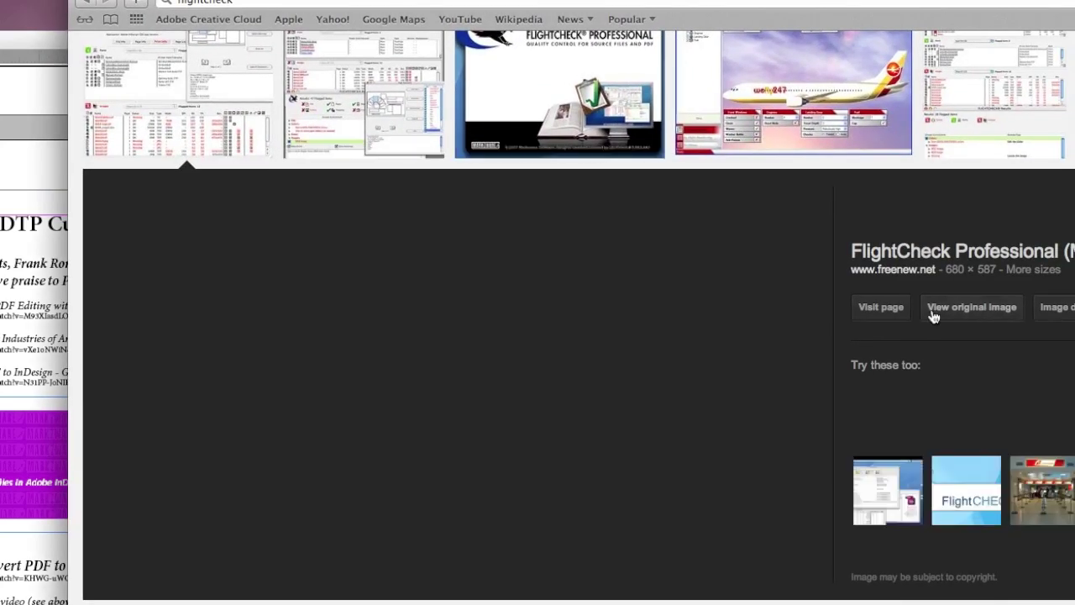
pyautogui.click(962, 314)
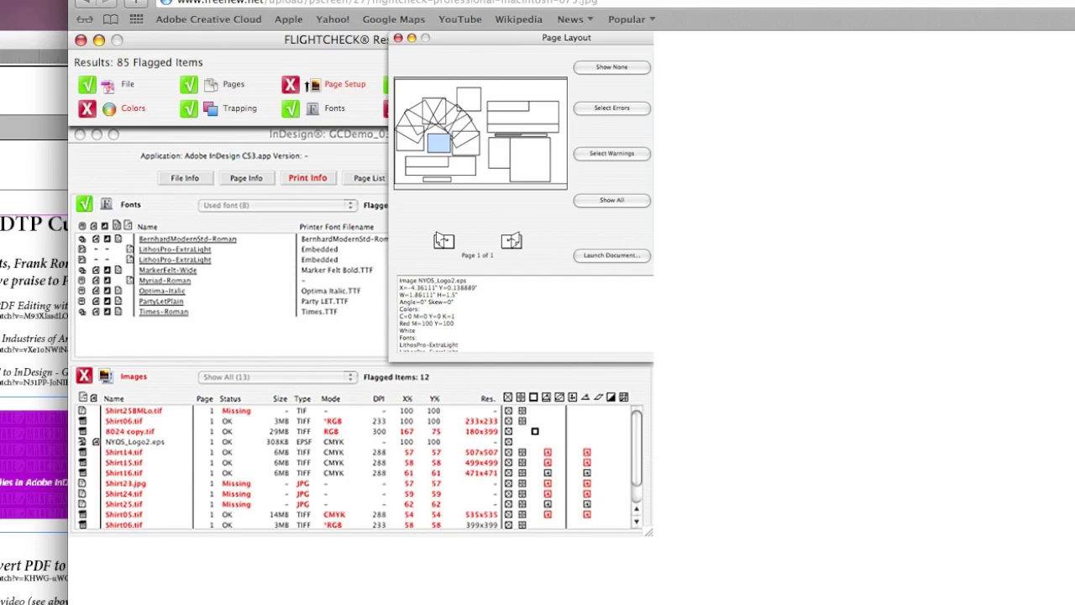
pyautogui.moveTo(291, 0); pyautogui.dragTo(793, 33)
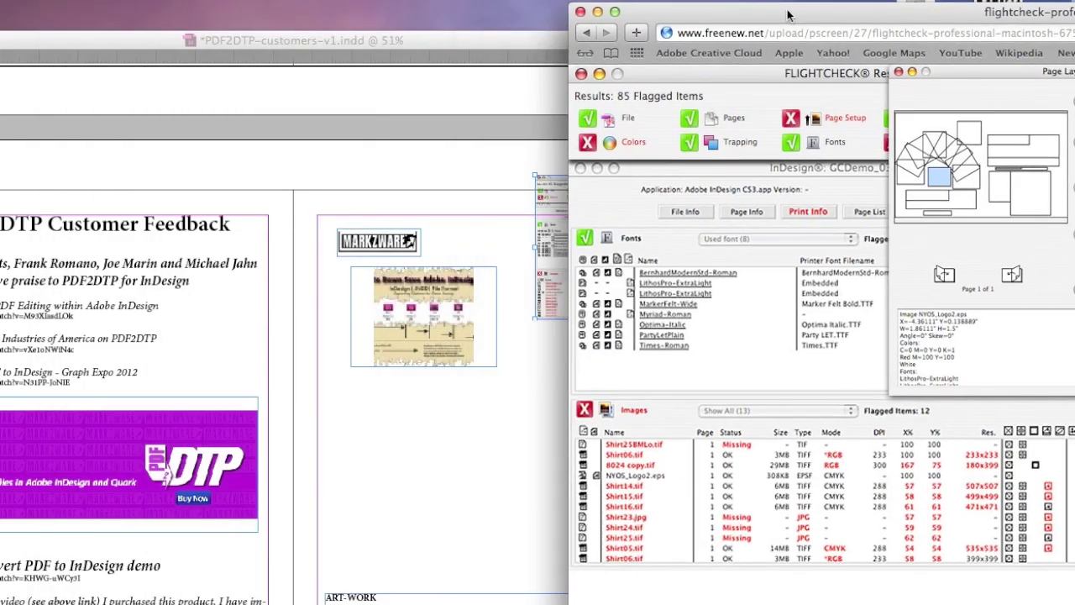
pyautogui.moveTo(845, 196); pyautogui.dragTo(432, 457)
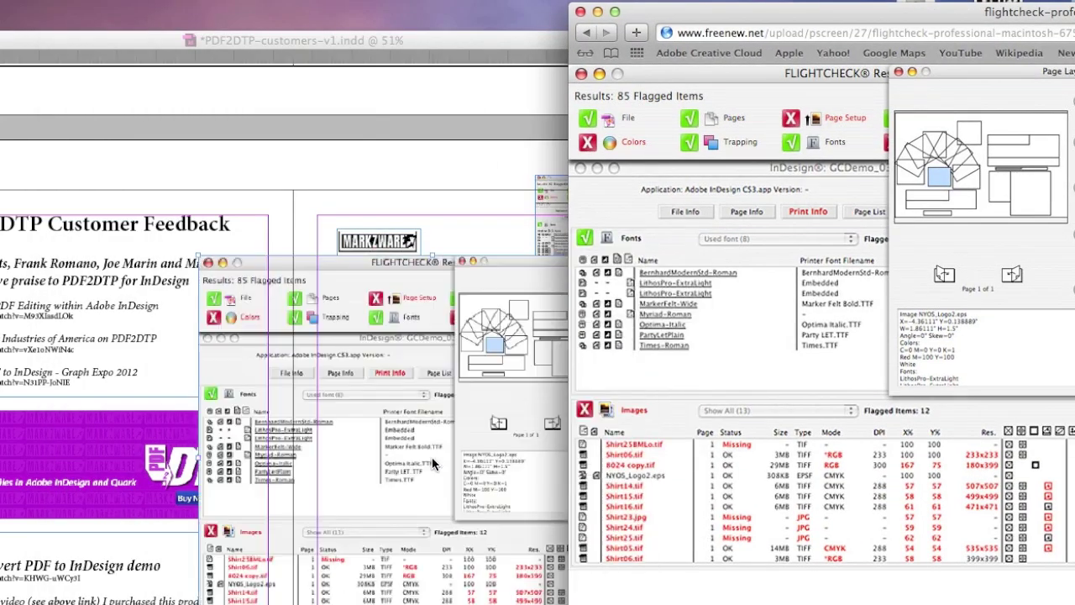
# Step: Reduce the large FlightCheck screenshot to about 116 x 89 mm, fit its content proportionally, and move it below the Down Save thumbnail
pyautogui.click(441, 224)
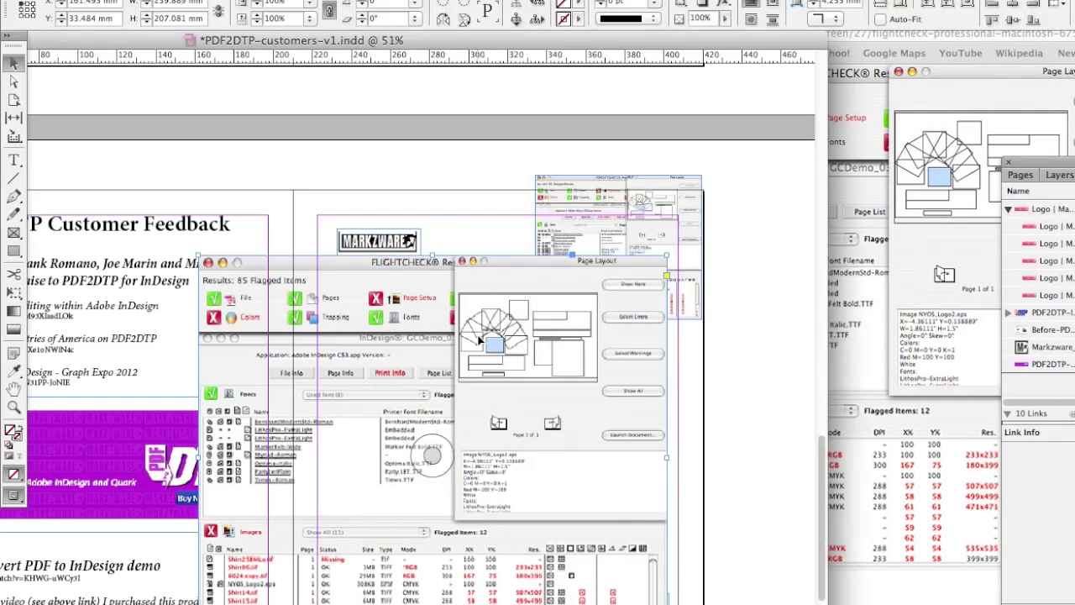
pyautogui.click(310, 7)
pyautogui.moveTo(335, 282)
pyautogui.click(558, 298)
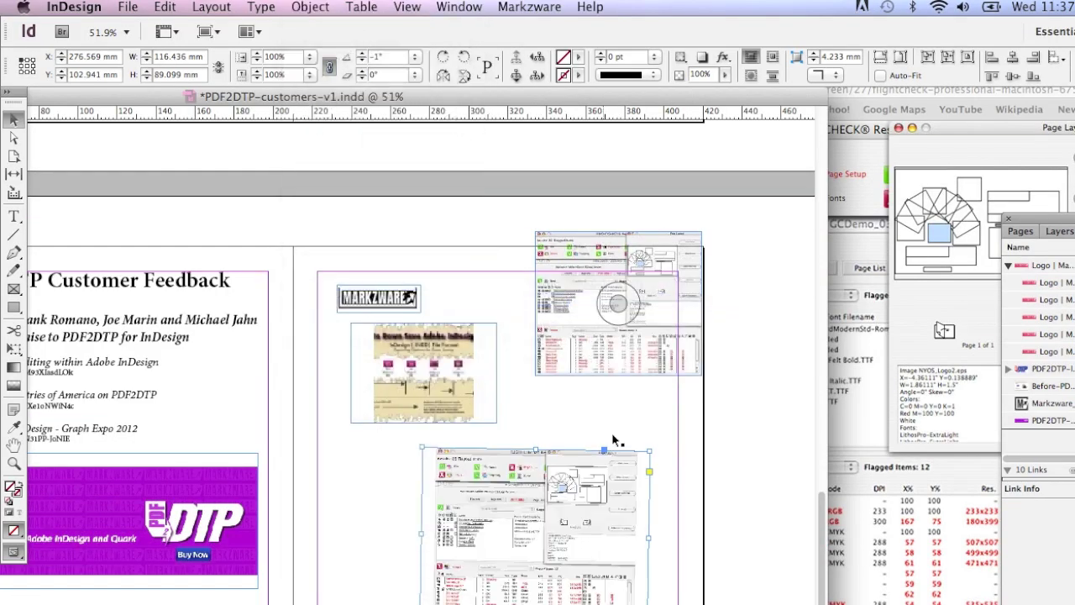
pyautogui.moveTo(569, 490); pyautogui.dragTo(487, 485)
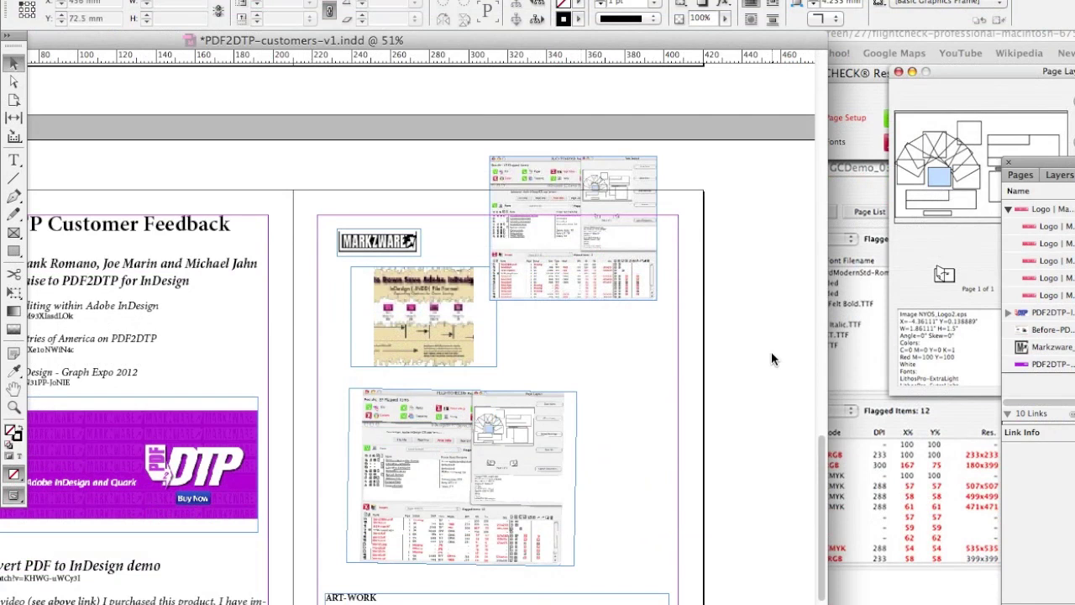
# Step: Switch to PowerPoint and look through the slides of Markzware-PDF2DTP-Quark-2012.ppt up to the Quality Triangle slide
pyautogui.press('super+Tab')
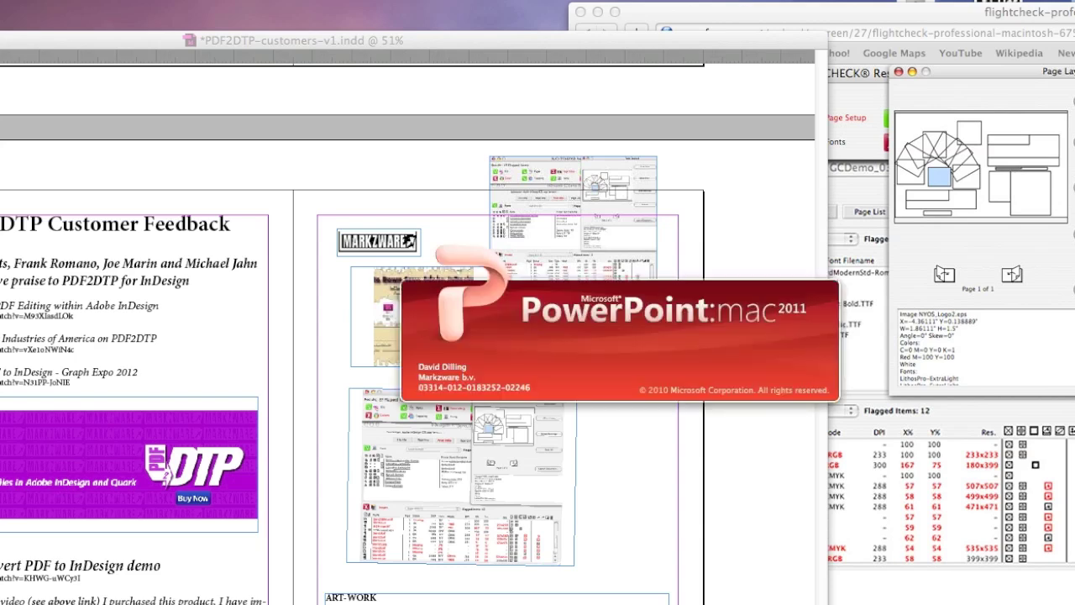
pyautogui.press('Escape')
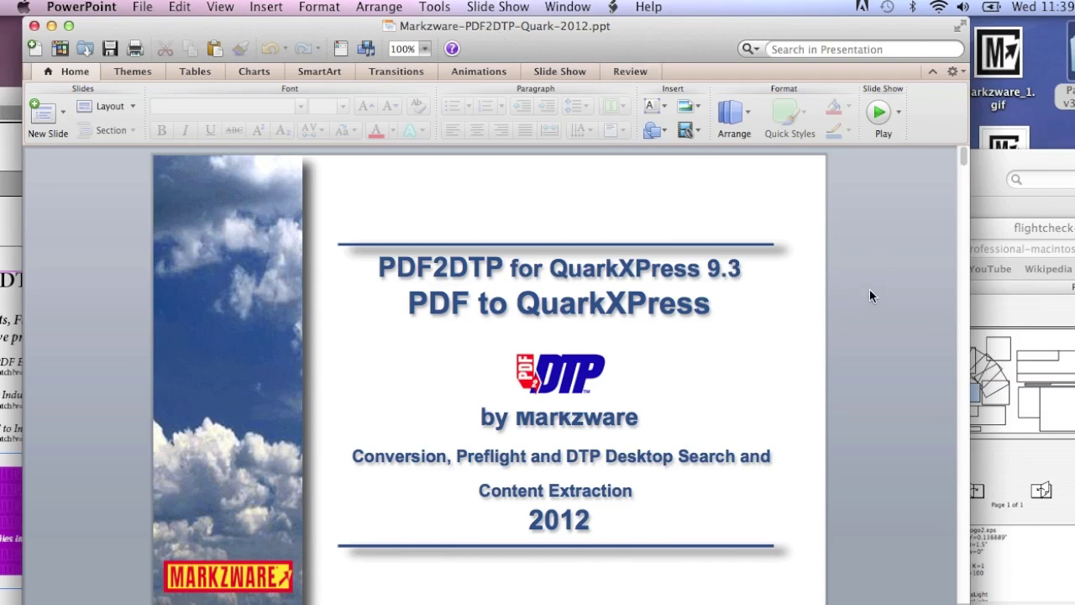
pyautogui.scroll(-4, 959, 391)
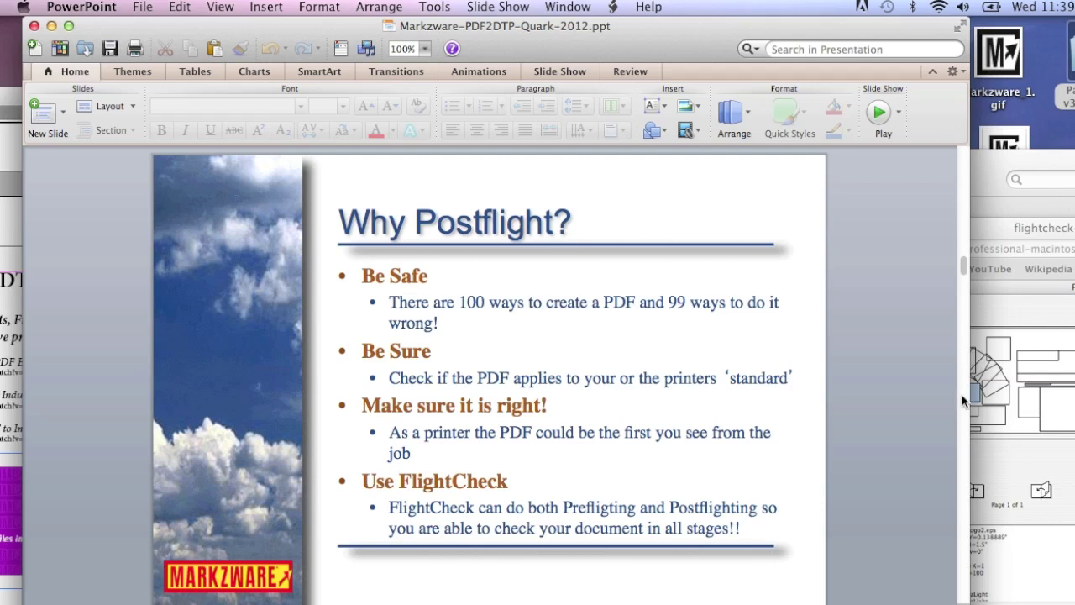
pyautogui.scroll(-1, 961, 394)
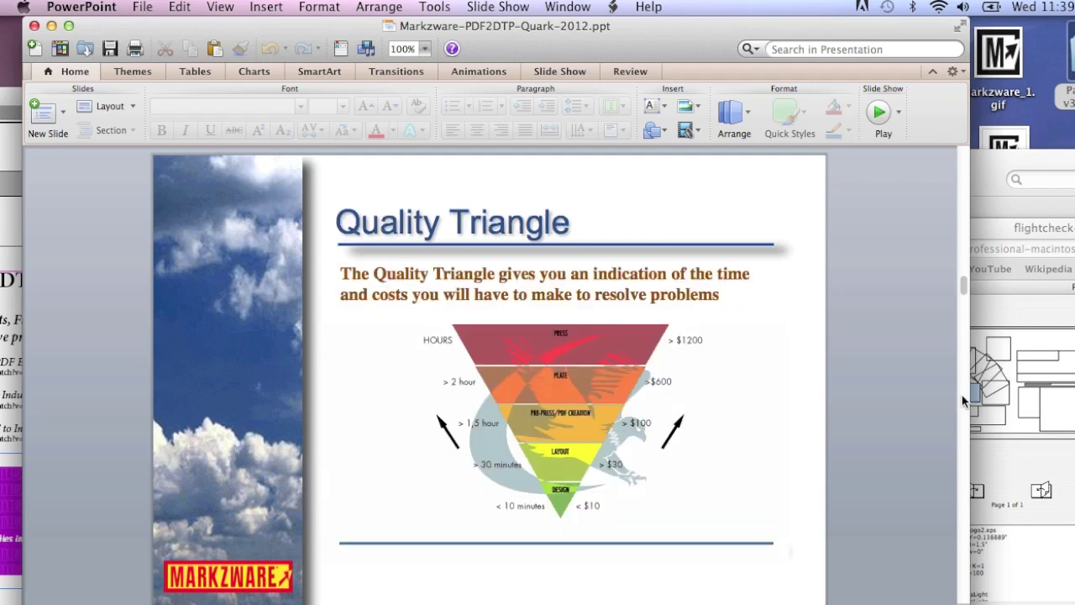
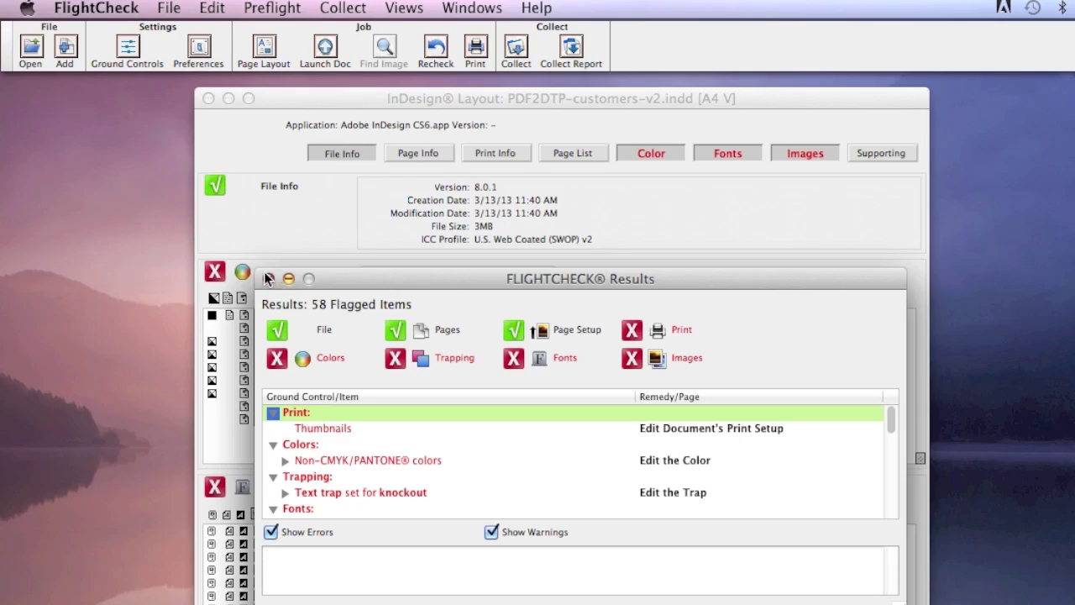
# Step: Close the FlightCheck results summary, hide the report's Color and Fonts sections, and enlarge the report window to list the images
pyautogui.click(269, 279)
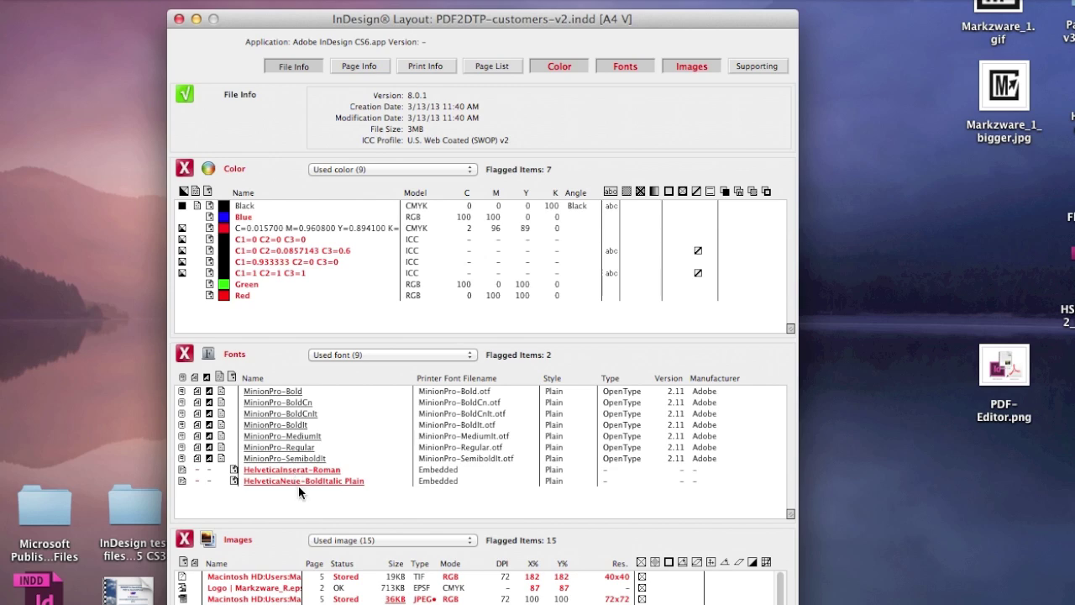
pyautogui.click(561, 66)
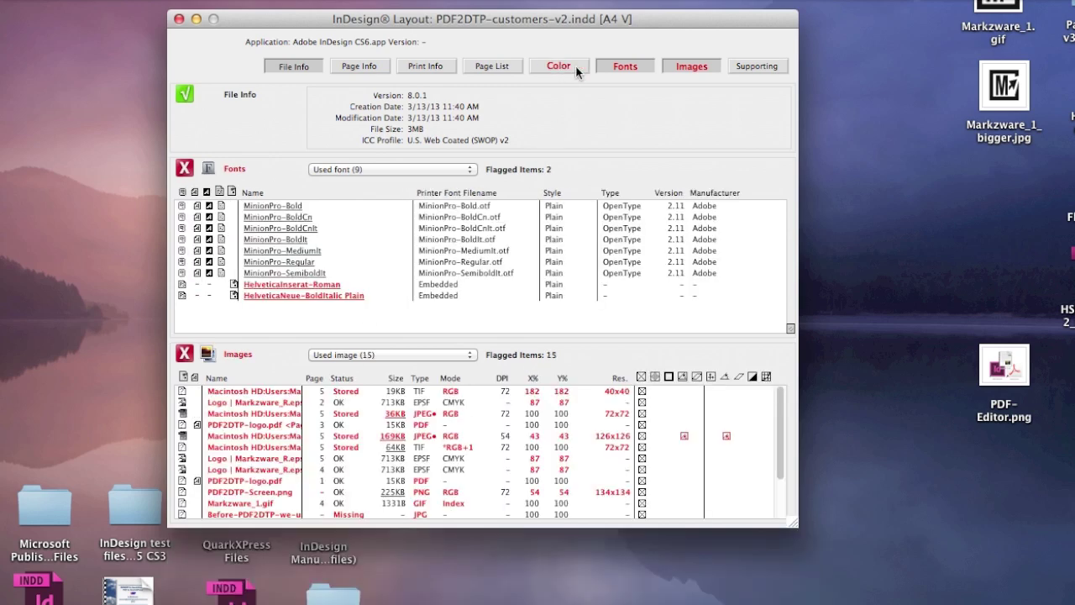
pyautogui.click(629, 67)
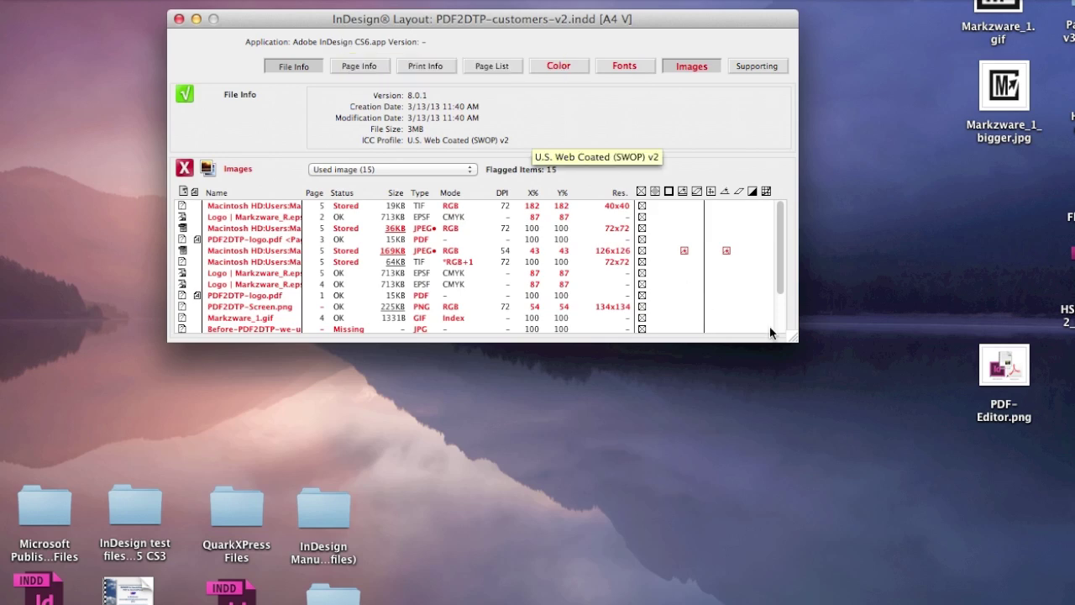
pyautogui.moveTo(793, 336); pyautogui.dragTo(797, 442)
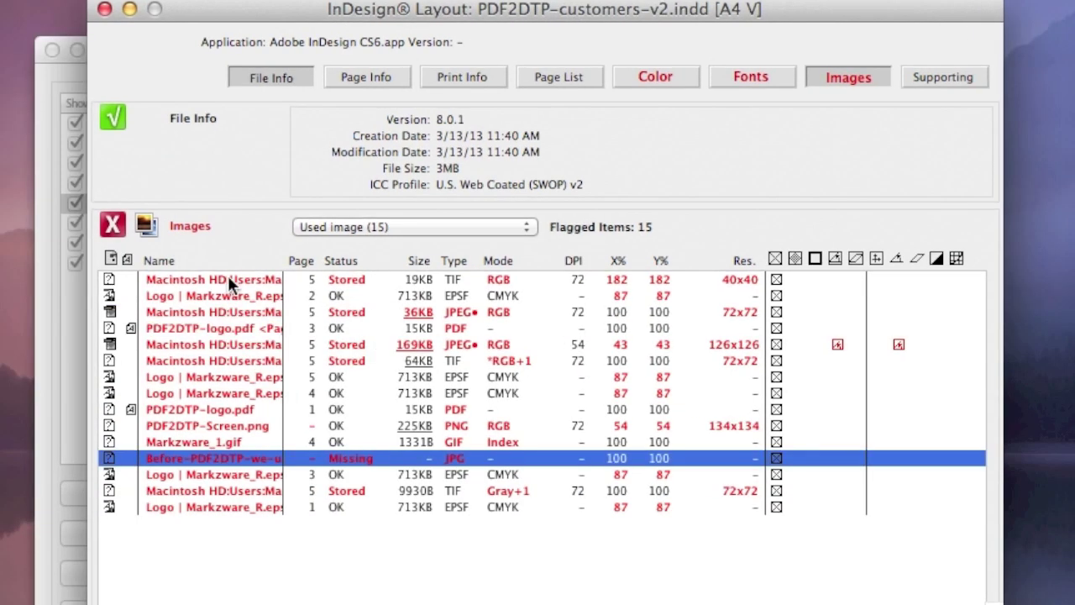
# Step: Inspect the image details of the stored TIF MARKER2_766 on page 5 and close them
pyautogui.click(222, 269)
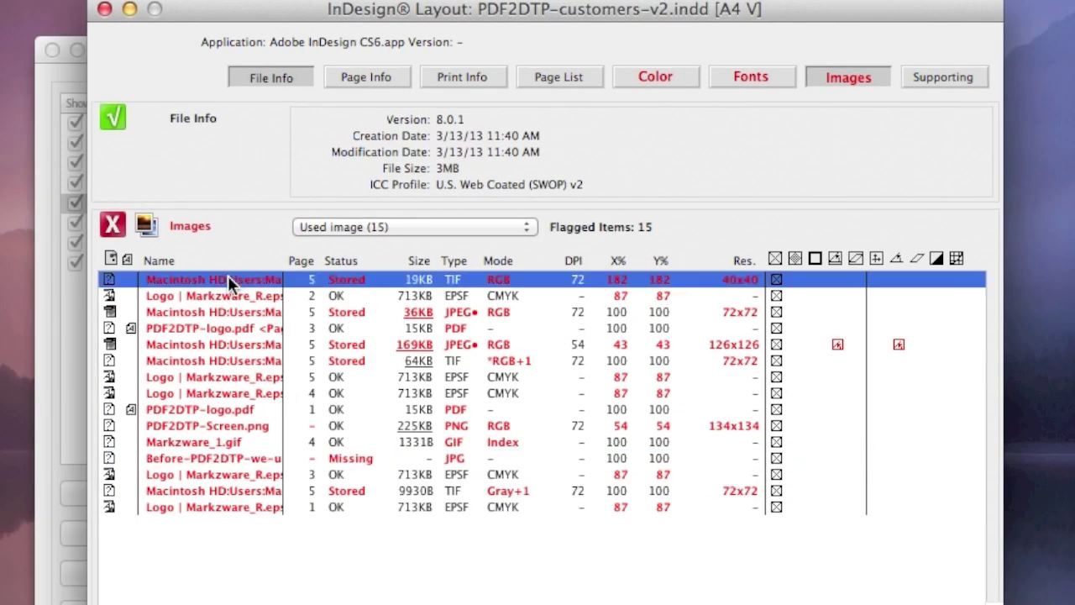
pyautogui.doubleClick(227, 275)
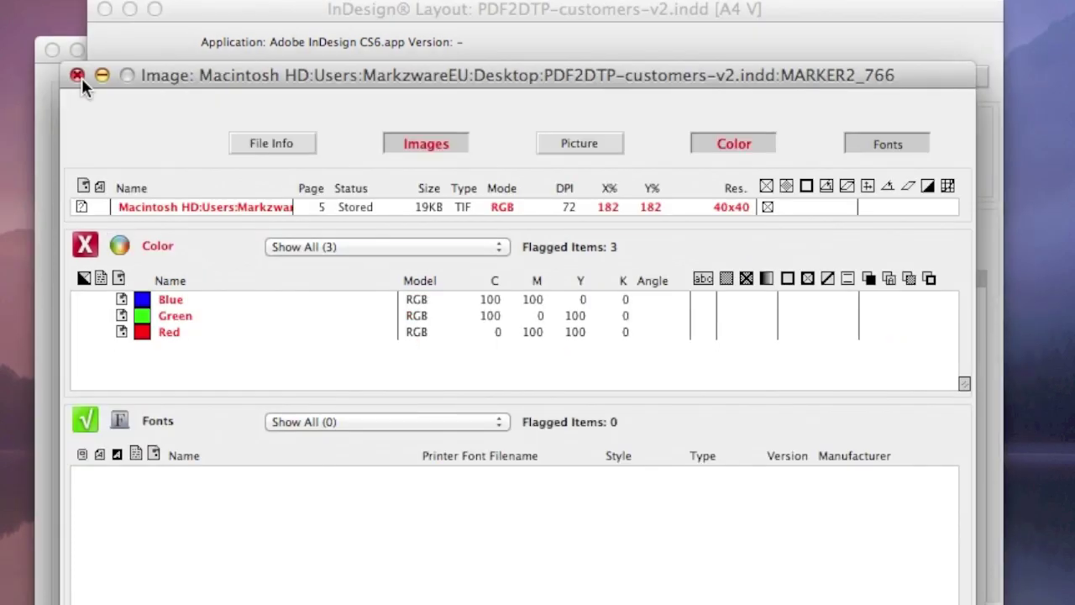
pyautogui.click(77, 76)
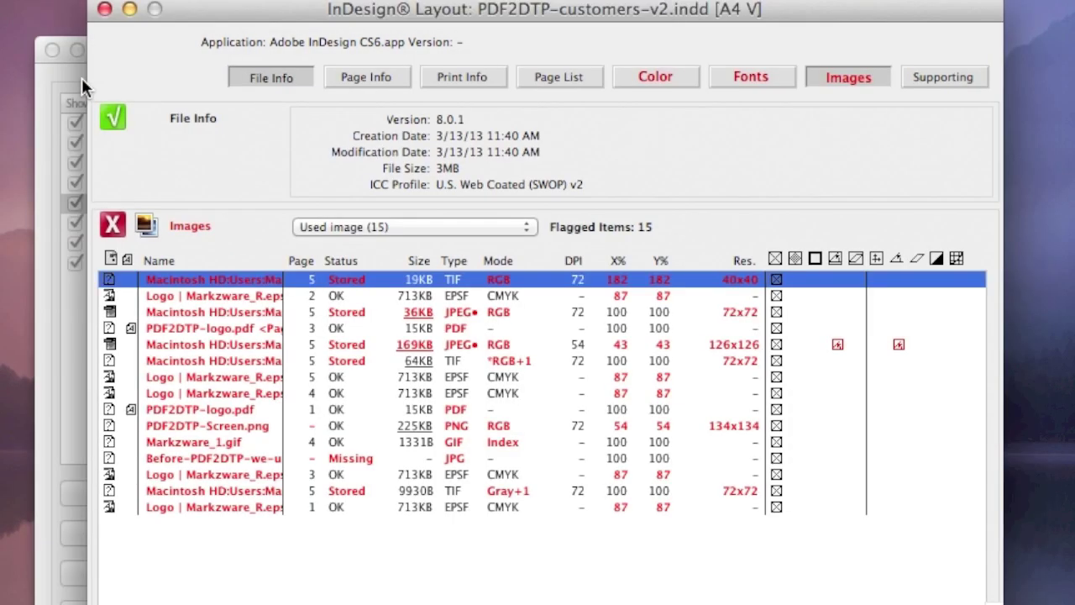
# Step: Widen the report window to show full image names and examine the stored images MARKER2_771, MARKER2_766 and MARKER2_783
pyautogui.press('Down')
pyautogui.press('Down')
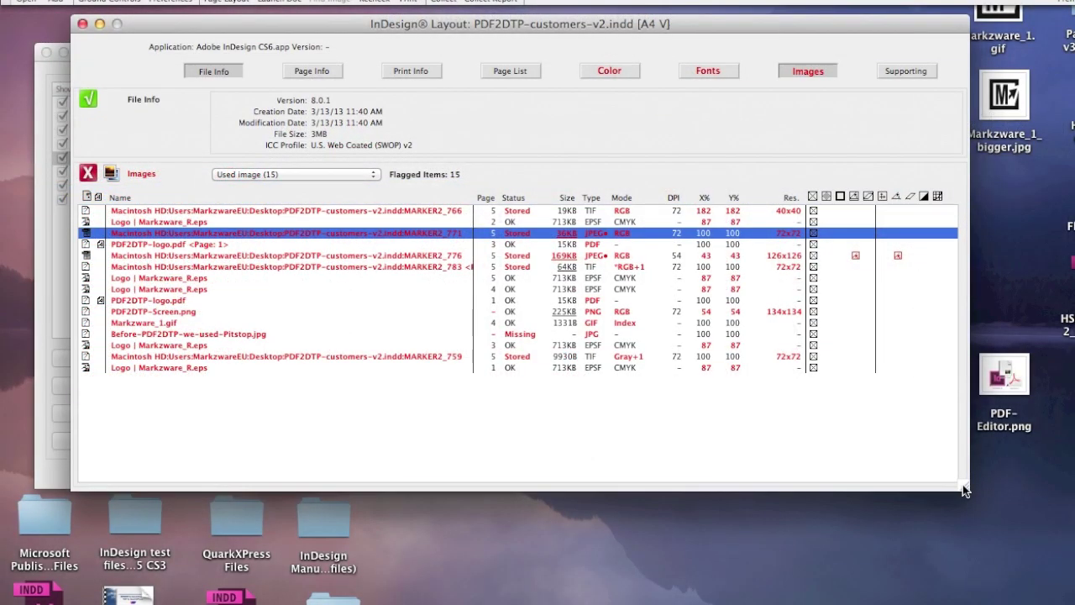
pyautogui.moveTo(964, 490); pyautogui.dragTo(1044, 498)
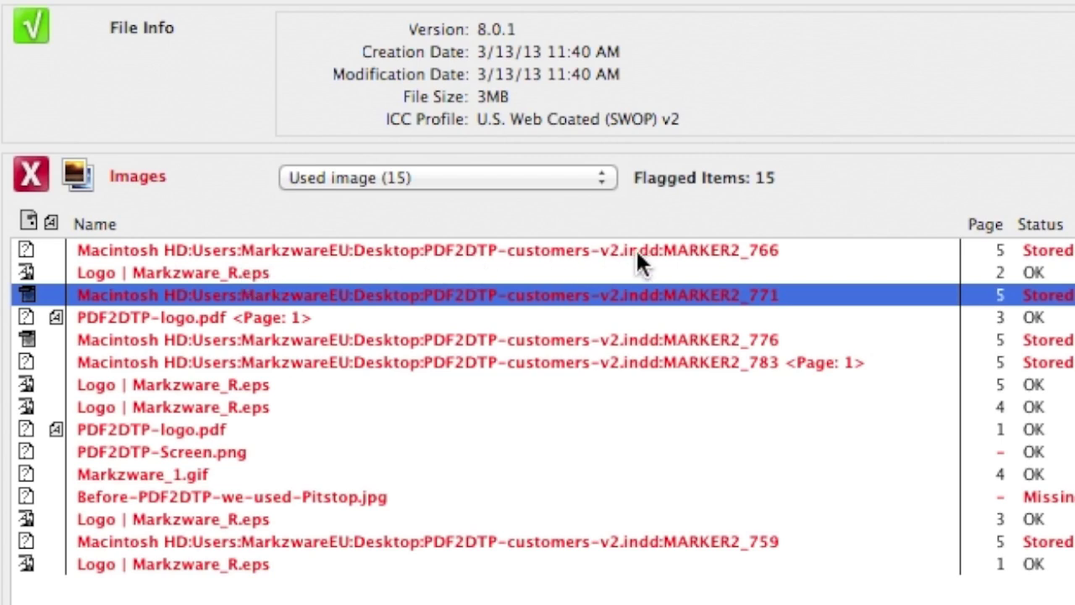
pyautogui.click(720, 250)
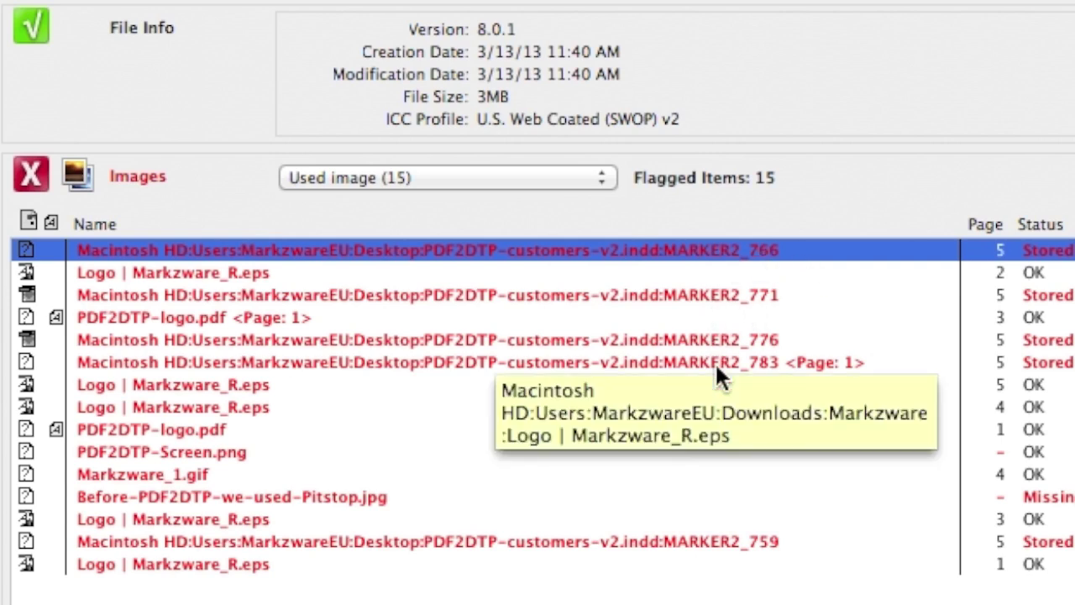
pyautogui.click(1065, 363)
pyautogui.click(424, 350)
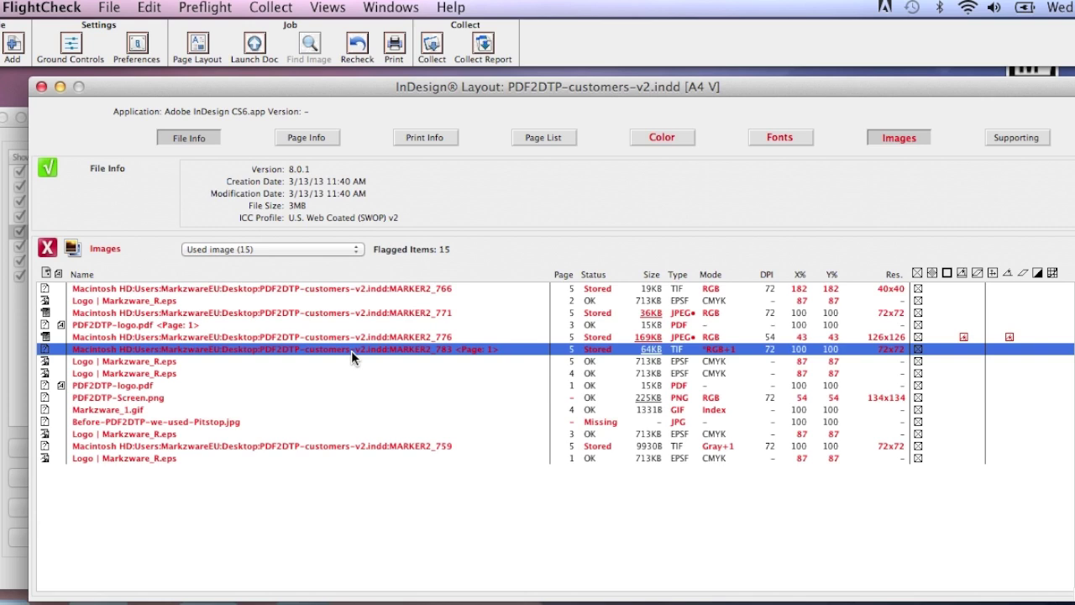
# Step: Inspect the image details of the missing file Before-PDF2DTP-we-used-Pitstop.jpg and close them
pyautogui.click(212, 423)
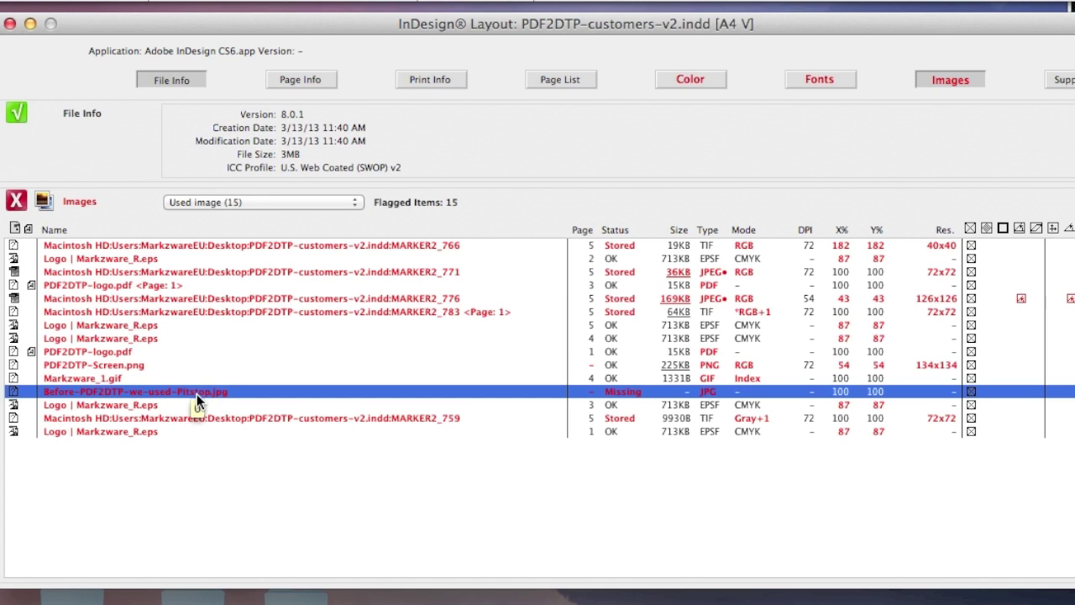
pyautogui.doubleClick(197, 394)
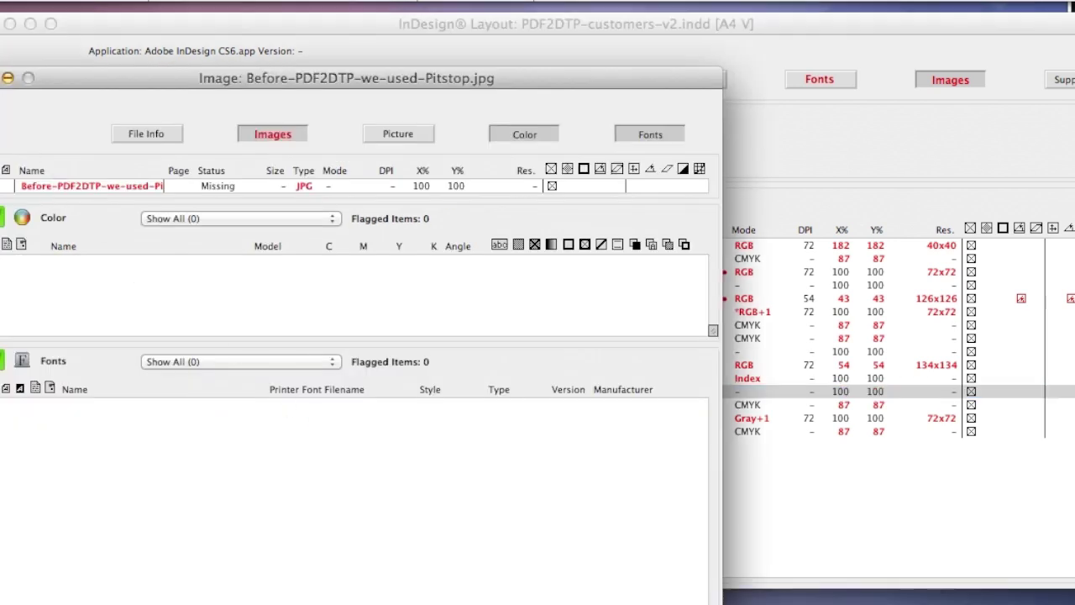
pyautogui.press('super+w')
# Step: Collect the FlightCheck job for PDF2DTP-customers-v2.indd to the desktop as an uncompressed job folder
pyautogui.click(488, 46)
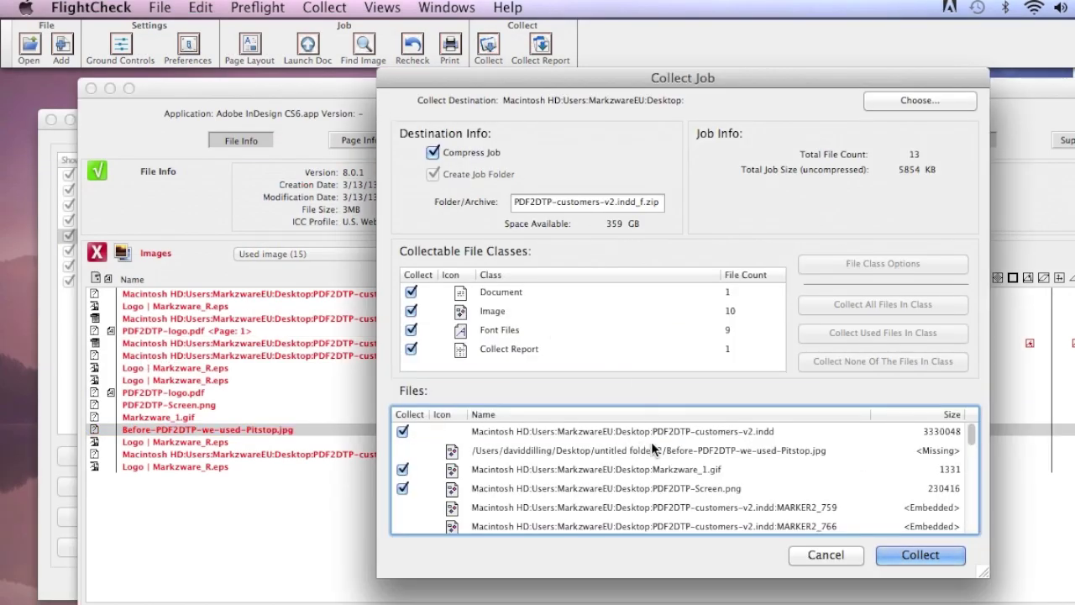
pyautogui.moveTo(631, 439)
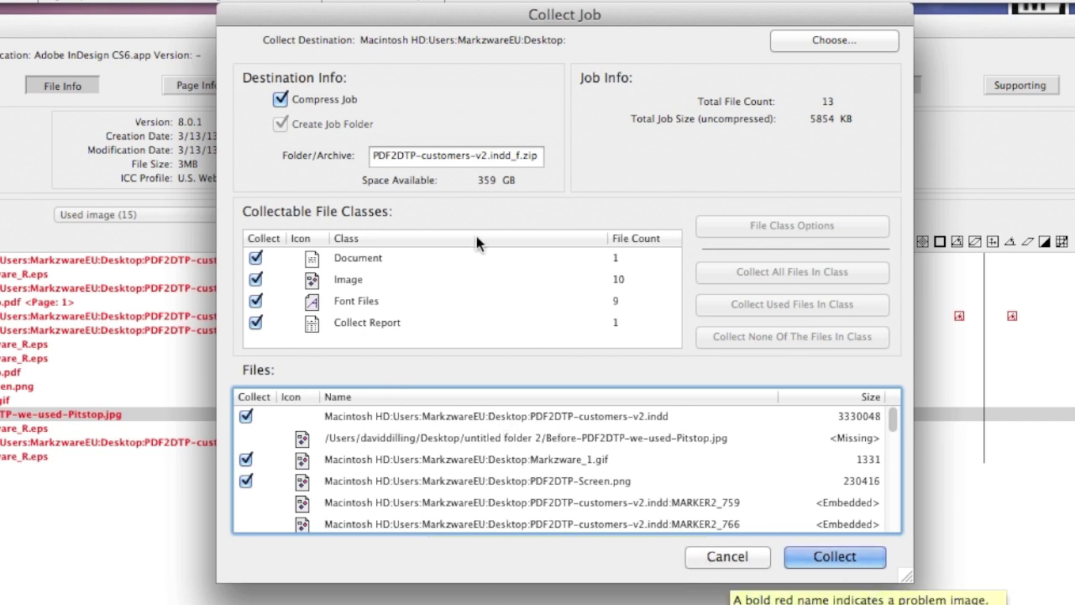
pyautogui.click(280, 100)
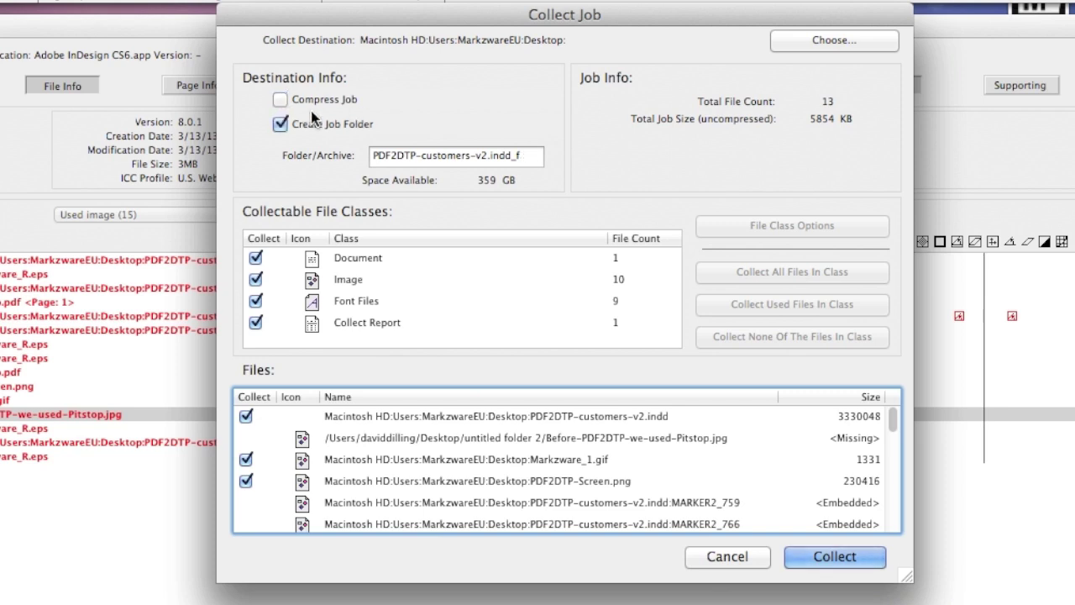
pyautogui.click(841, 557)
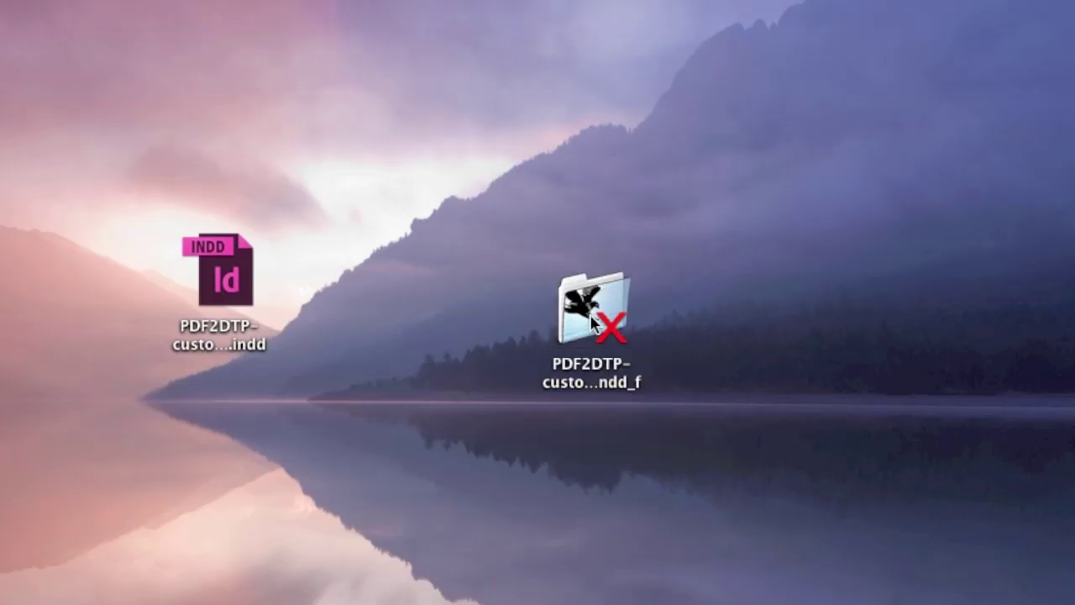
# Step: Open the collected job folder on the desktop and examine the contents of its Fonts and Images subfolders
pyautogui.doubleClick(580, 294)
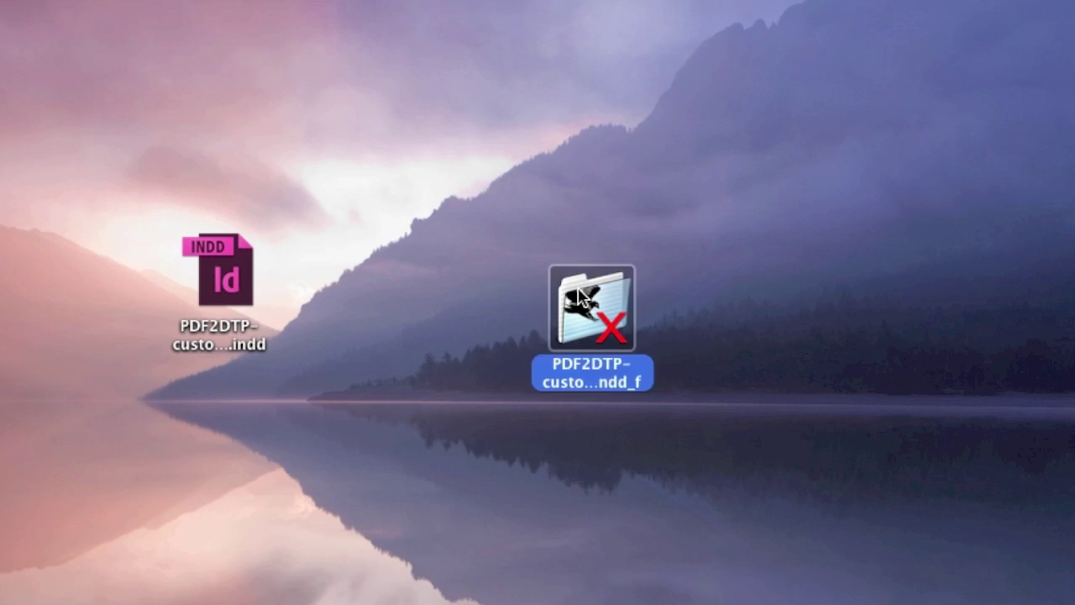
pyautogui.moveTo(801, 208); pyautogui.dragTo(548, 41)
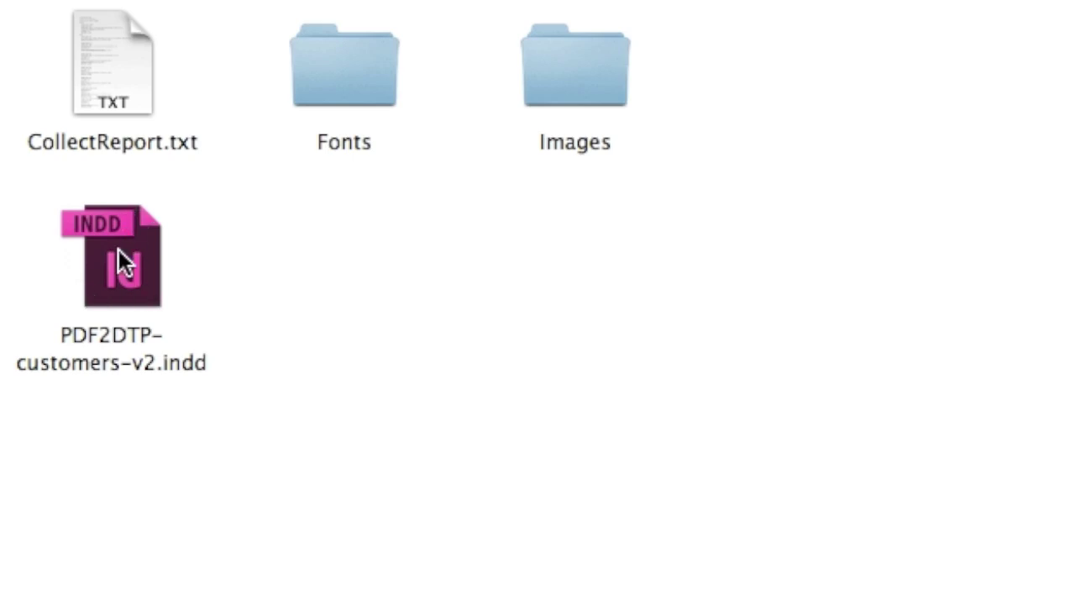
pyautogui.doubleClick(372, 71)
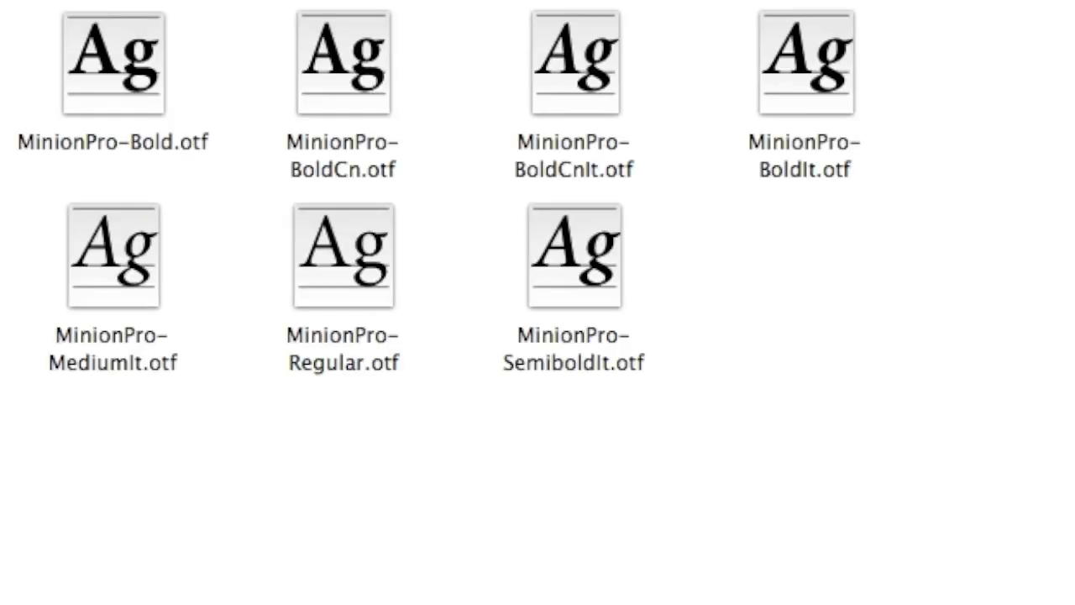
pyautogui.press('super+bracketleft')
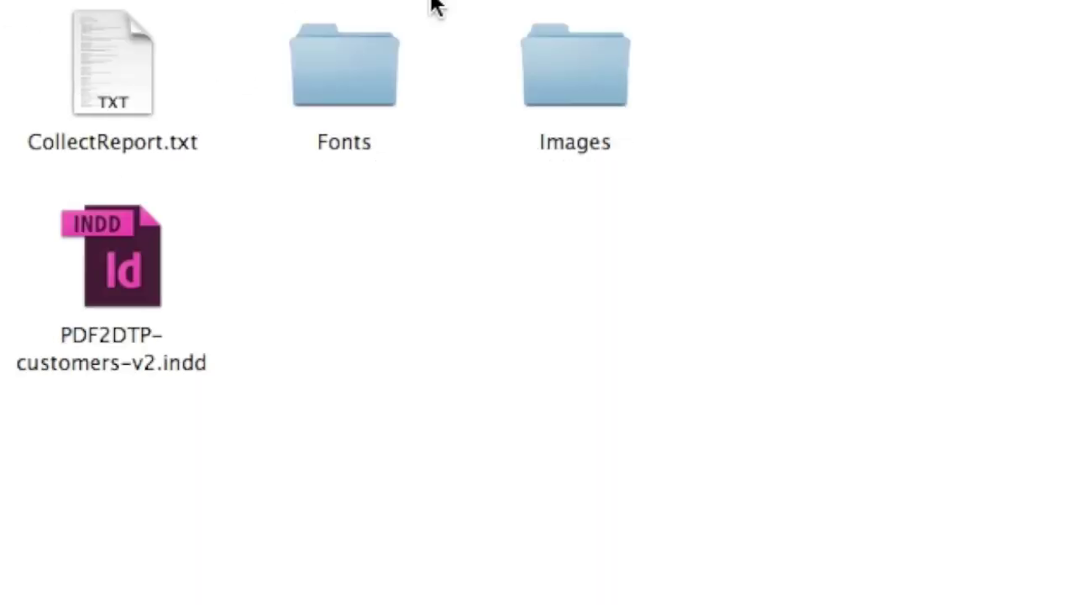
pyautogui.doubleClick(586, 59)
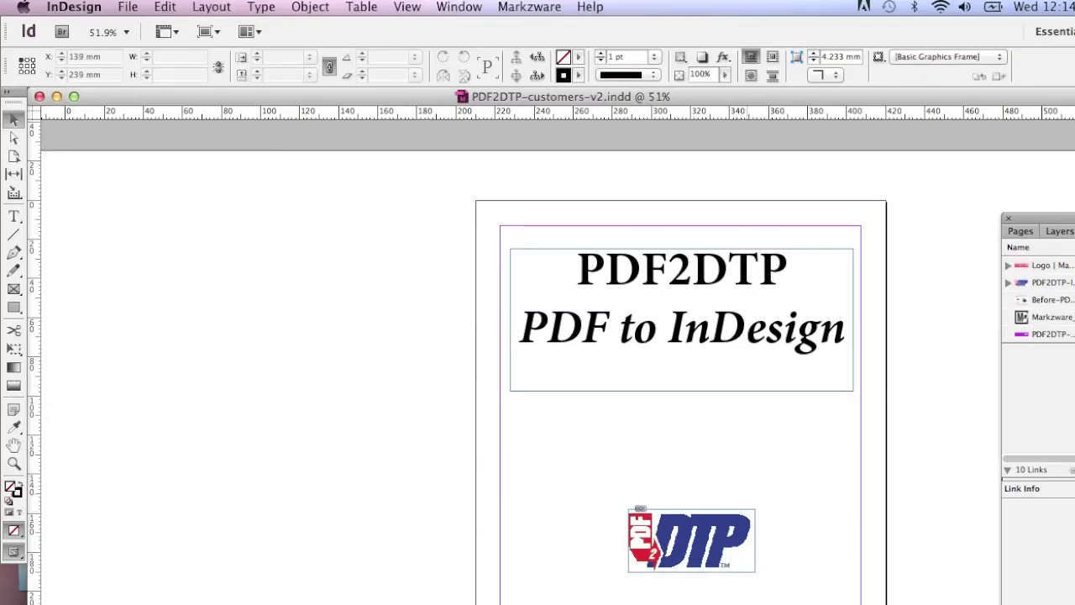
# Step: Select the PDF2DTP logo on page 1 in InDesign and review where the Place command is found, without placing anything
pyautogui.click(676, 531)
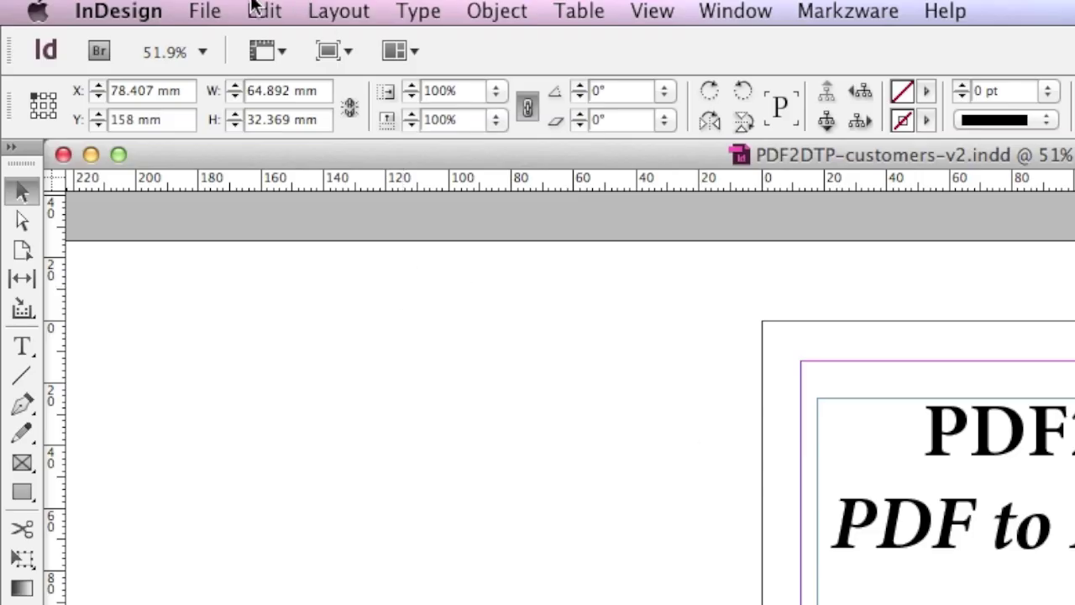
pyautogui.click(125, 7)
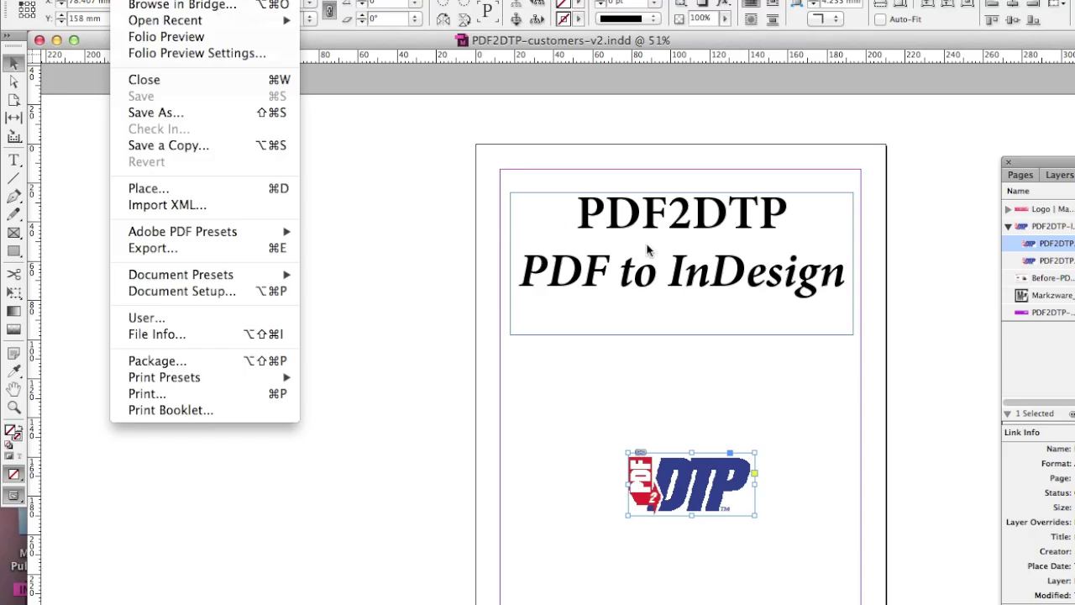
pyautogui.press('Escape')
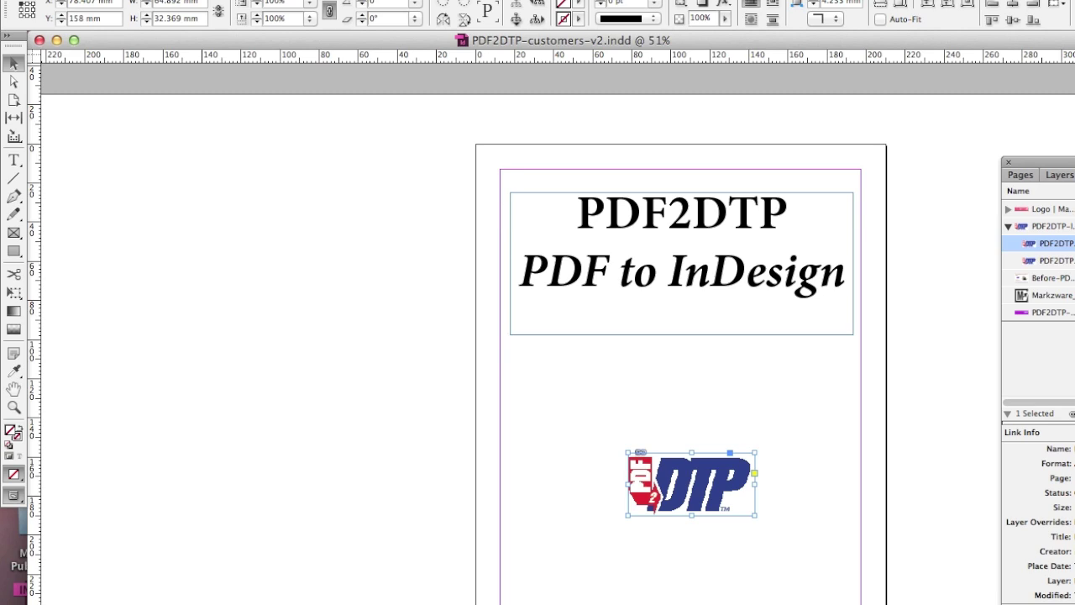
# Step: Bring Q2IDv6Logo.jpg from the Finder into the InDesign page and position it below the title, above the PDF2DTP logo
pyautogui.press('super+Tab')
pyautogui.moveTo(836, 295); pyautogui.dragTo(1013, 2)
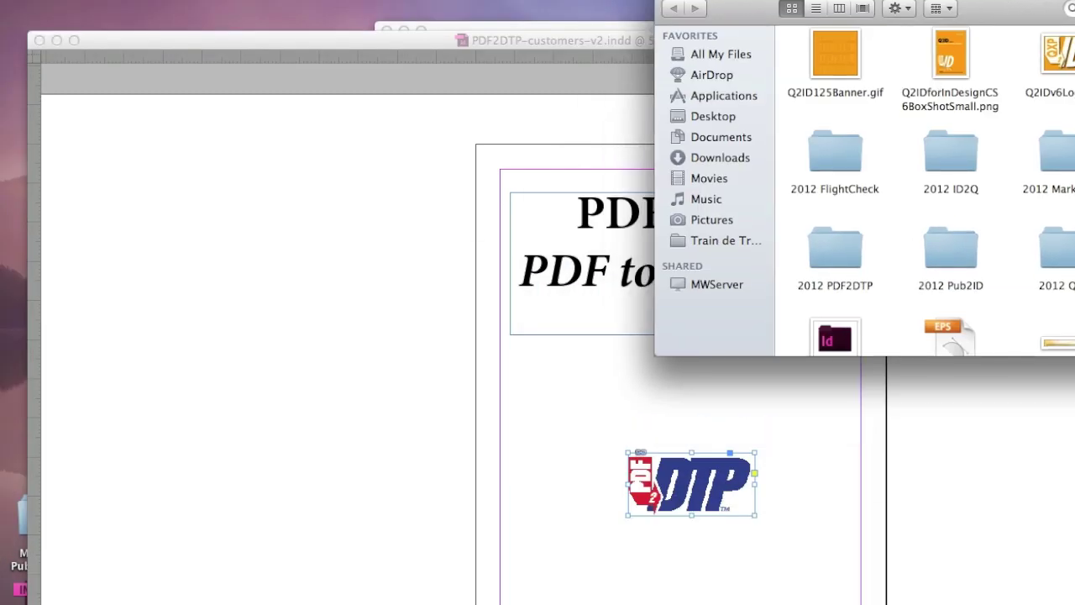
pyautogui.click(1065, 55)
pyautogui.moveTo(1065, 56); pyautogui.dragTo(535, 375)
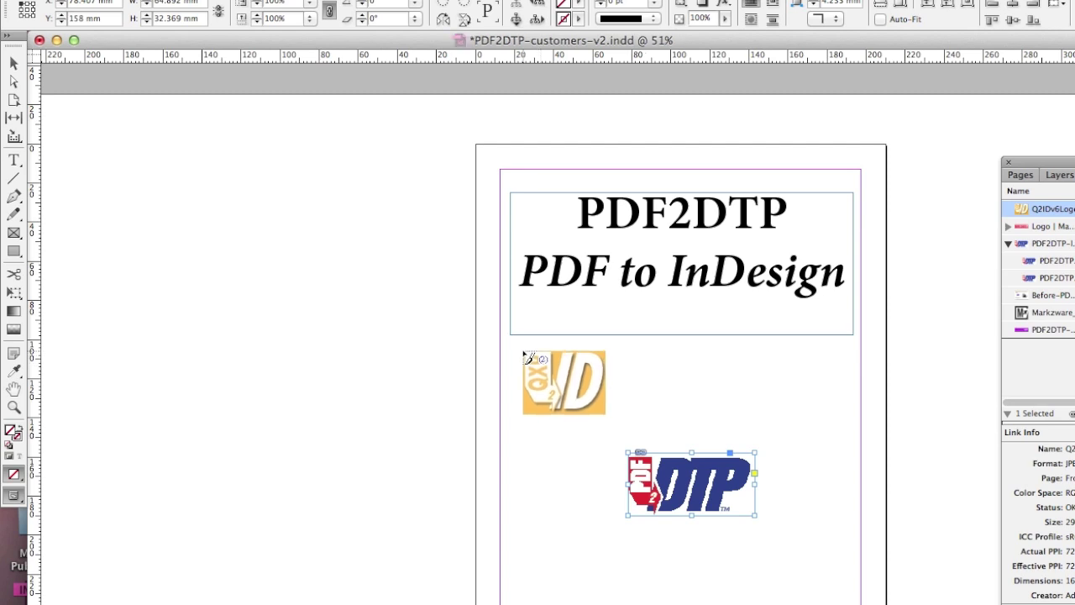
pyautogui.click(522, 351)
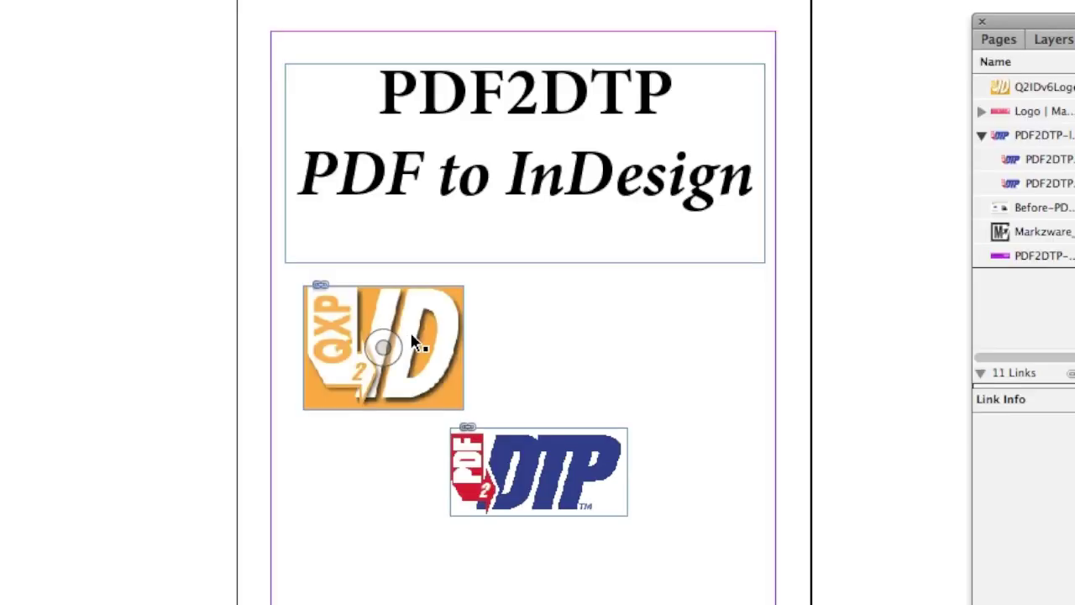
pyautogui.moveTo(598, 387)
pyautogui.mouseDown()
pyautogui.moveTo(605, 359)
pyautogui.moveTo(600, 385)
pyautogui.mouseUp()
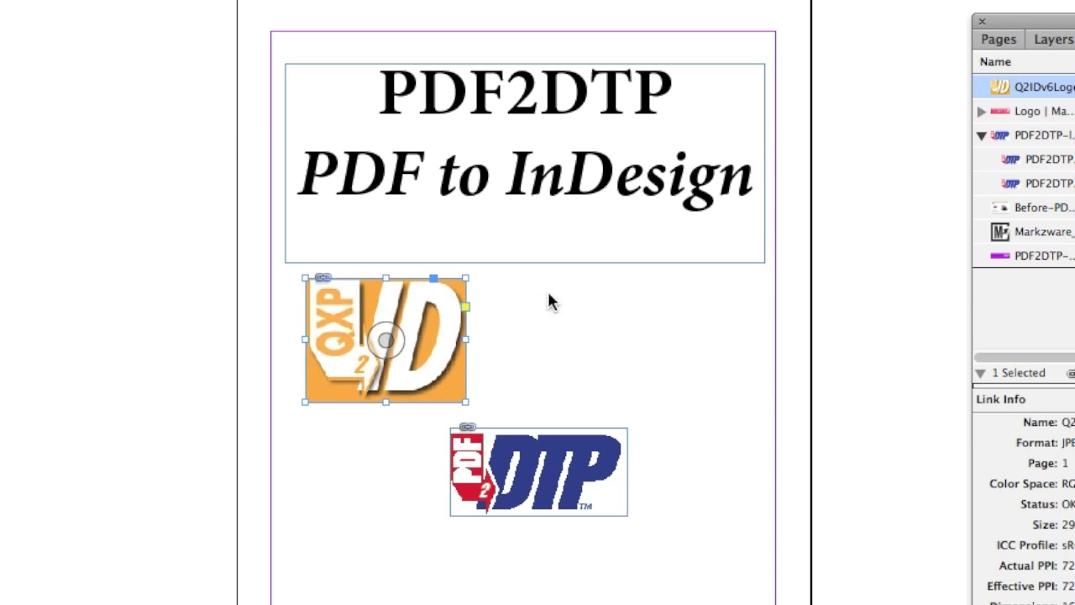
# Step: Move the Links panel fully into view, examine the link info of Q2IDv6Logo.jpg, and go to the overlapping images on page 5
pyautogui.moveTo(1046, 25); pyautogui.dragTo(888, 28)
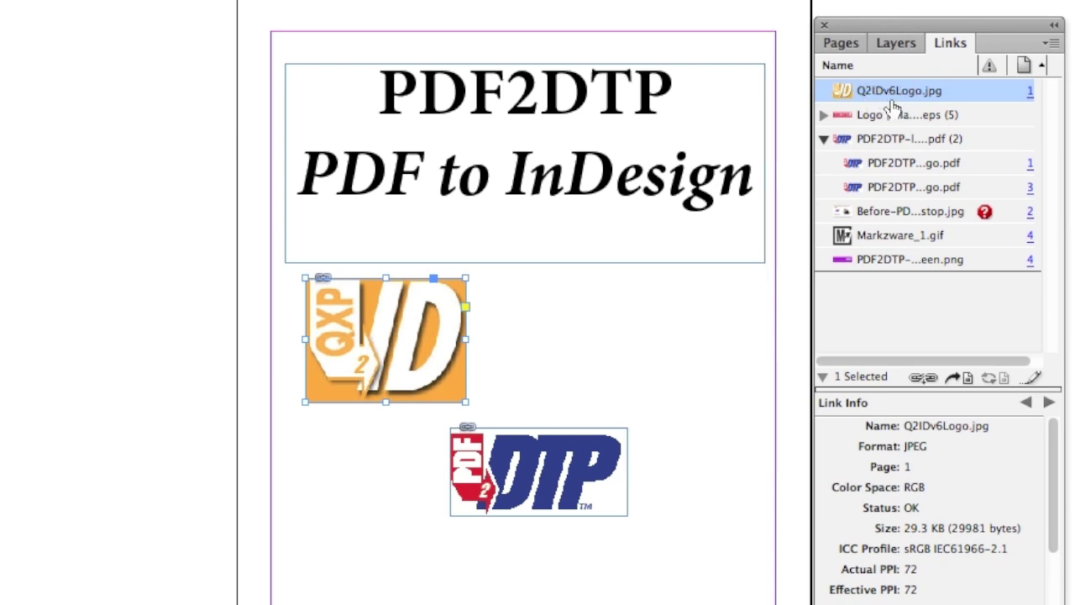
pyautogui.moveTo(892, 101)
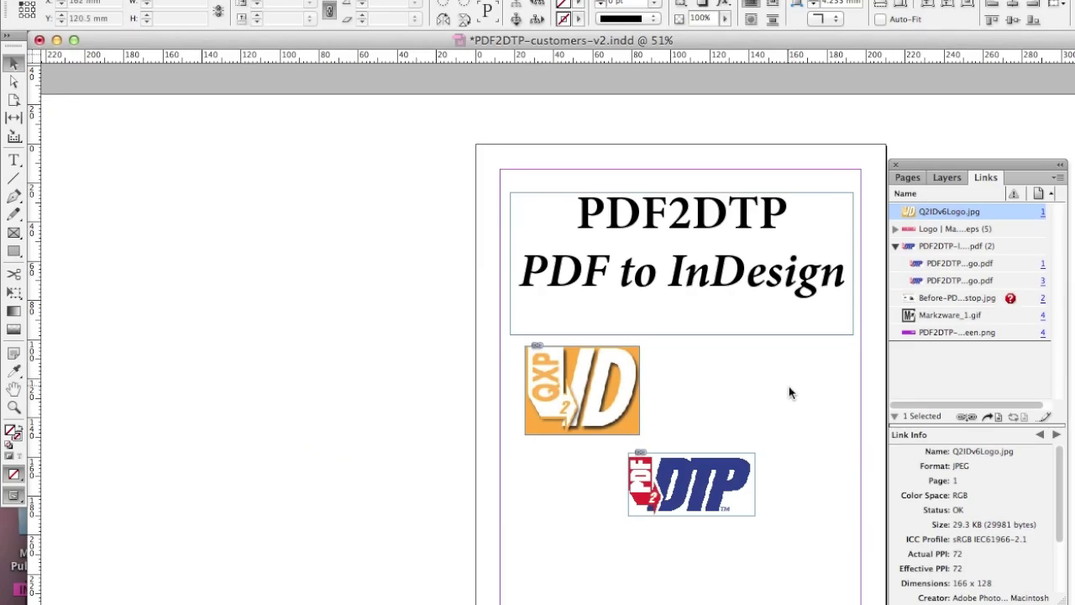
pyautogui.click(789, 392)
pyautogui.scroll(-15, 787, 390)
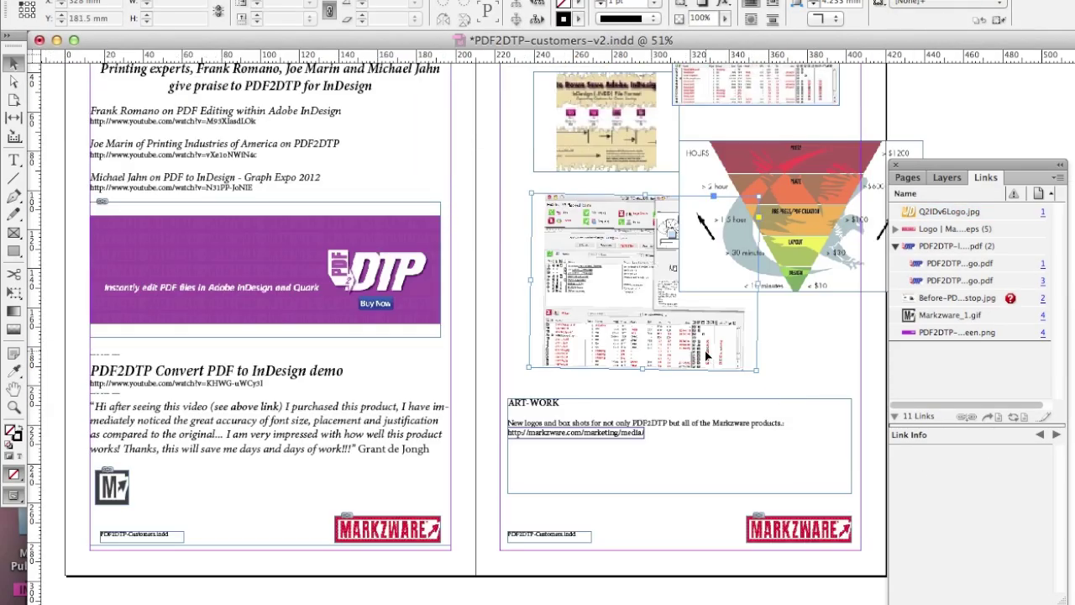